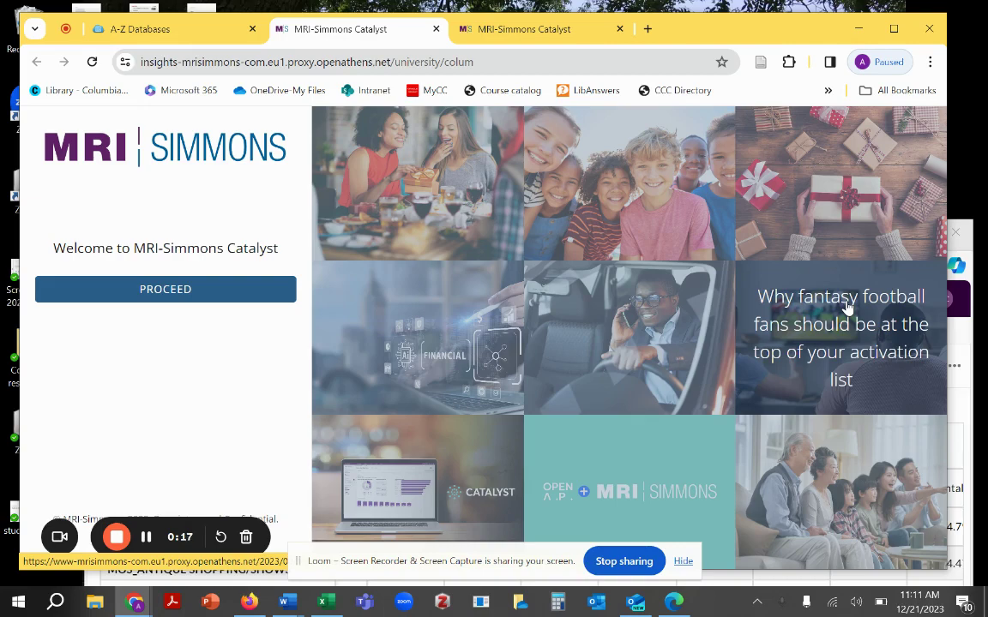
Switch to the exported crosstab in Excel and examine the leisure activity rows, age group columns and their index values
left_click(322, 603)
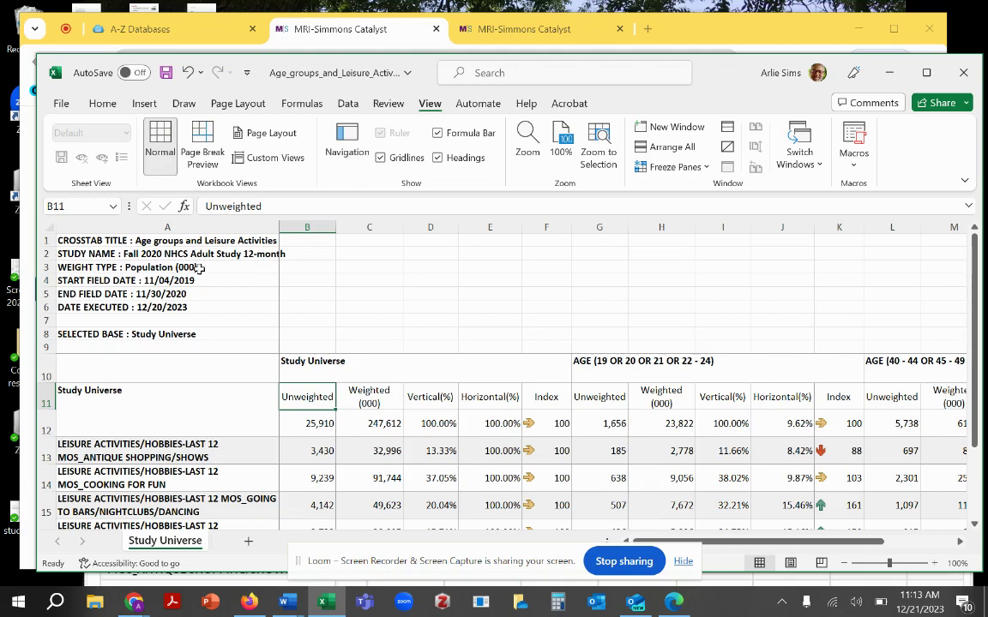
scroll(253, 341, "down", 2)
scroll(258, 338, "down", 1)
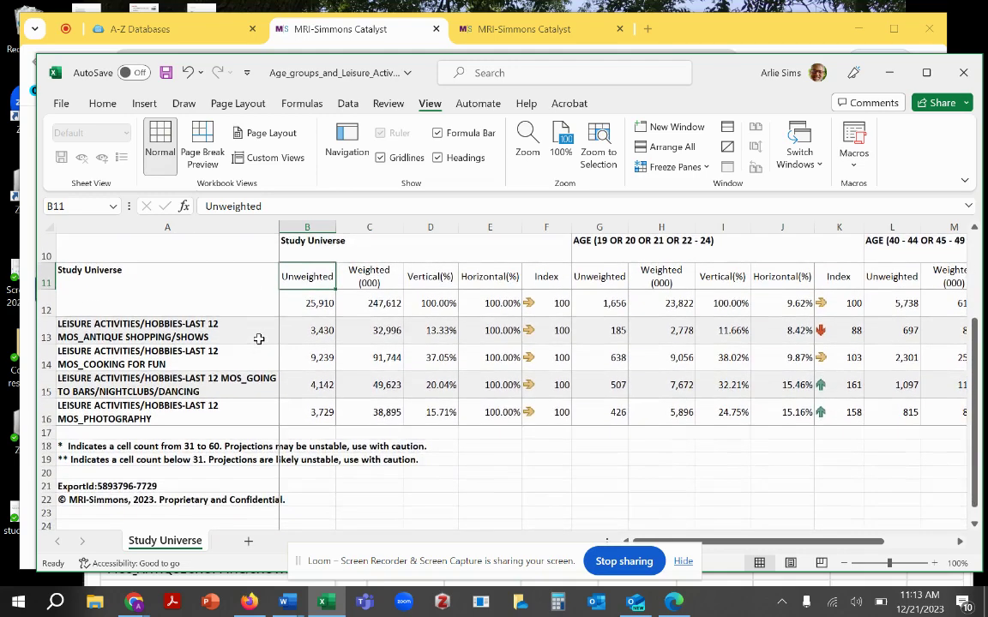
scroll(259, 337, "up", 1)
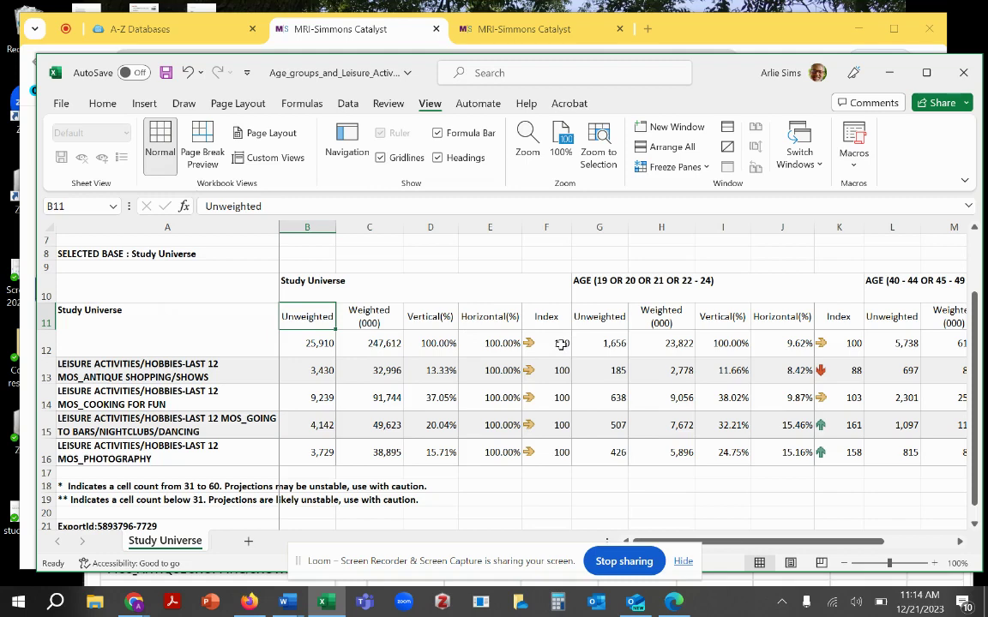
scroll(560, 343, "down", 1)
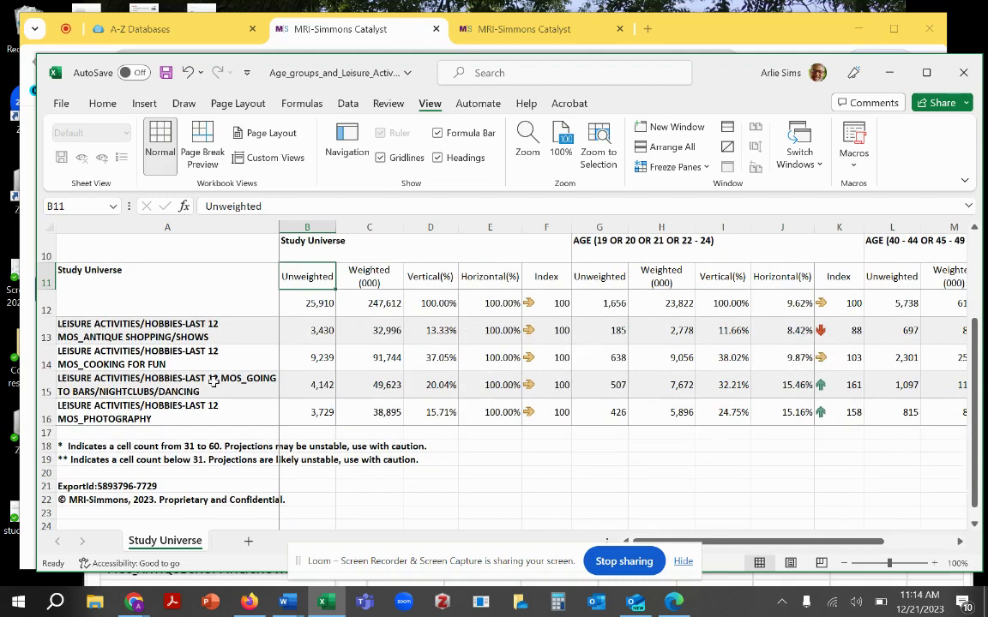
scroll(190, 342, "up", 1)
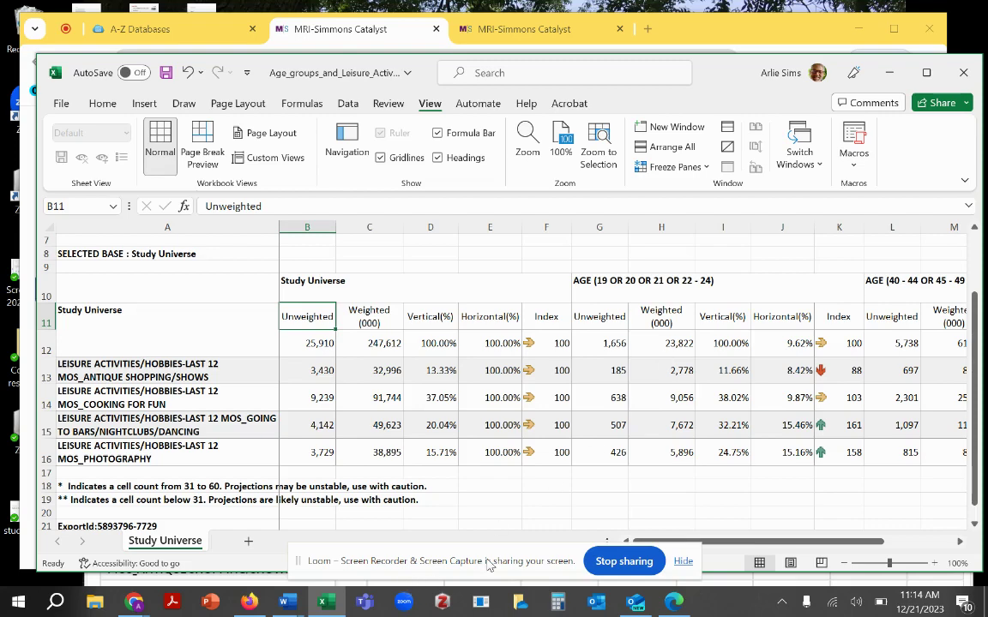
left_click_drag(756, 542, 845, 538)
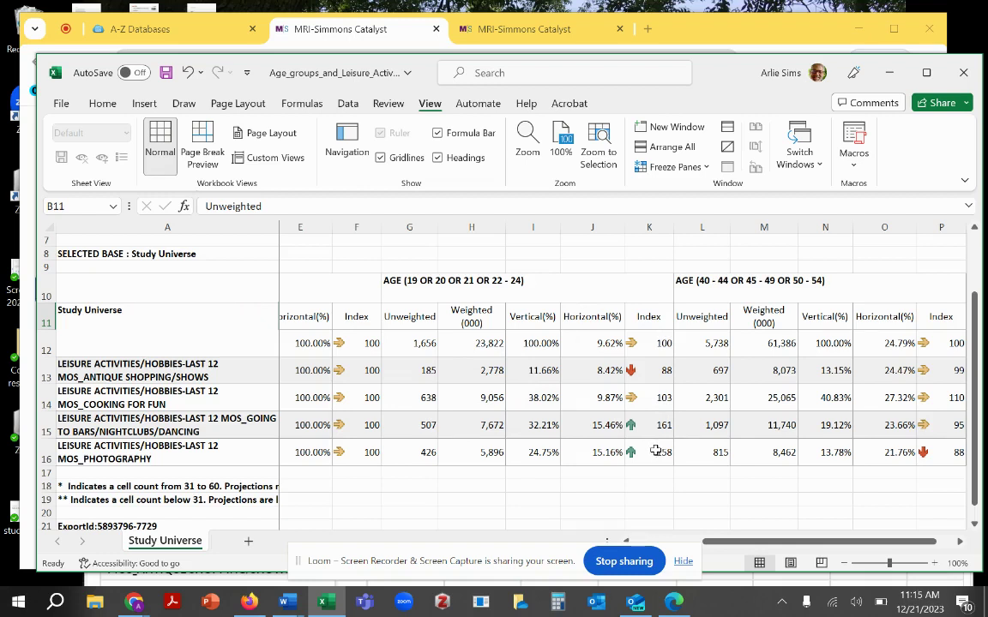
left_click_drag(749, 541, 777, 542)
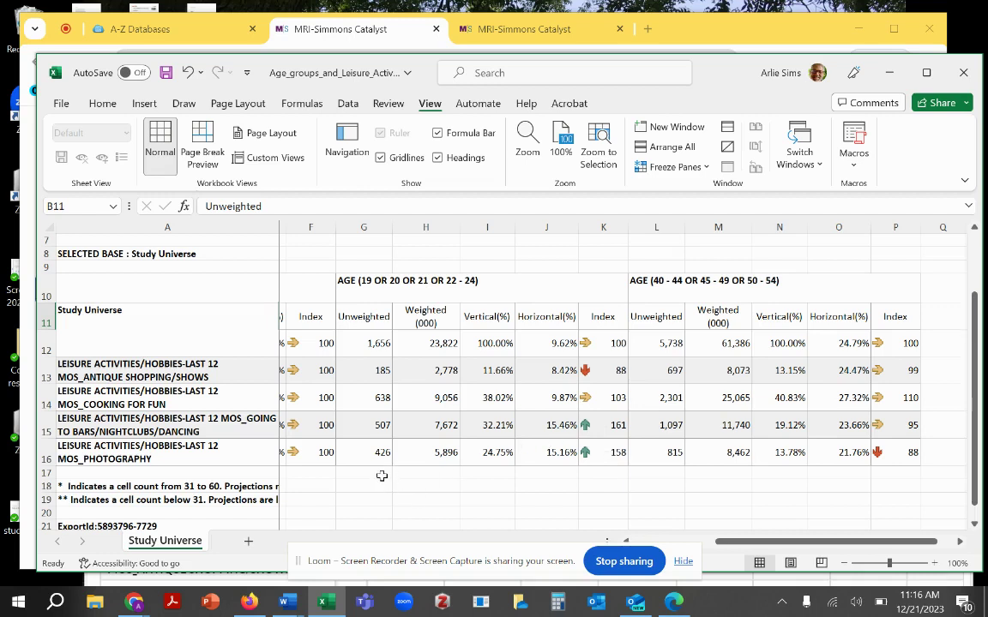
scroll(382, 476, "up", 2)
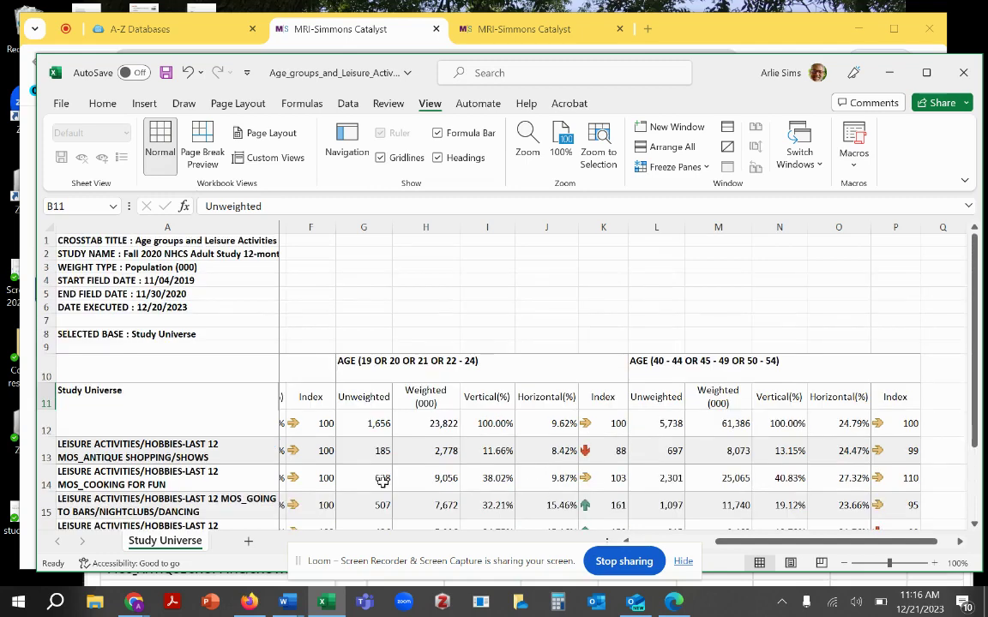
Switch to MRI-Simmons Catalyst in the browser, proceed past the welcome page and start a new Crosstab
left_click(520, 34)
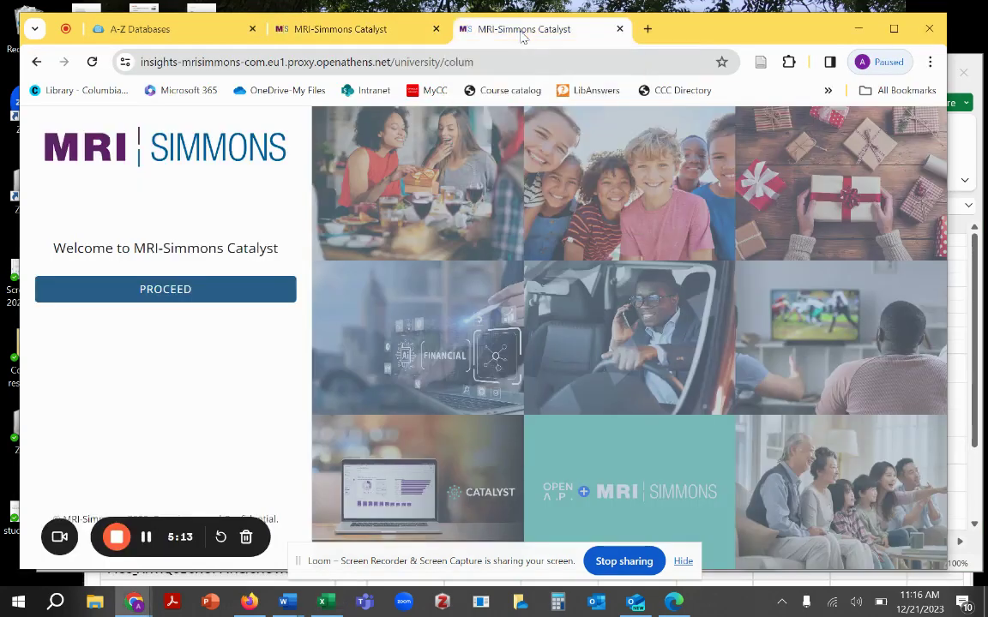
left_click(159, 292)
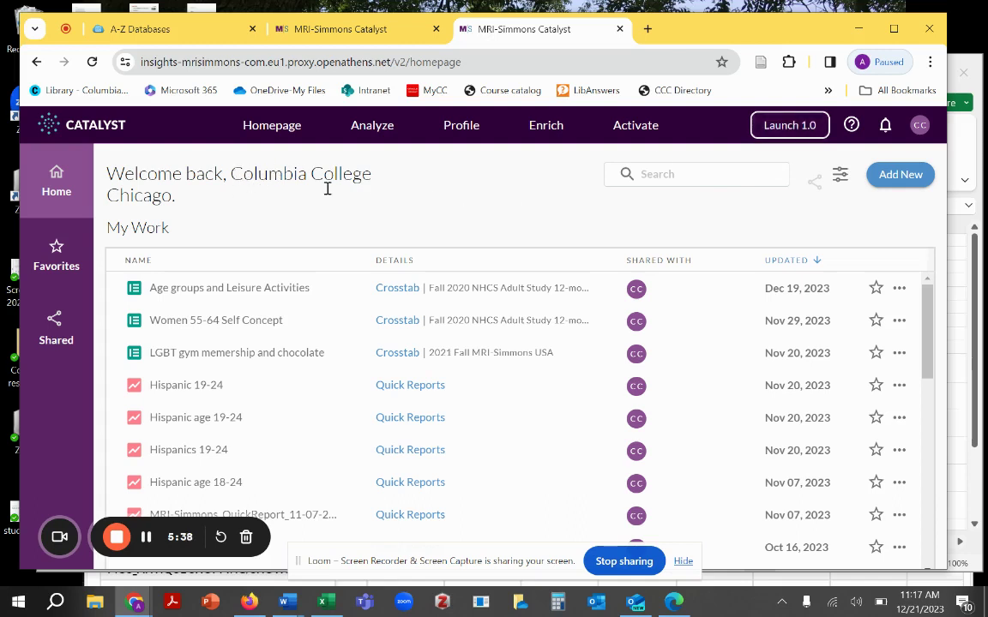
mouse_move(372, 135)
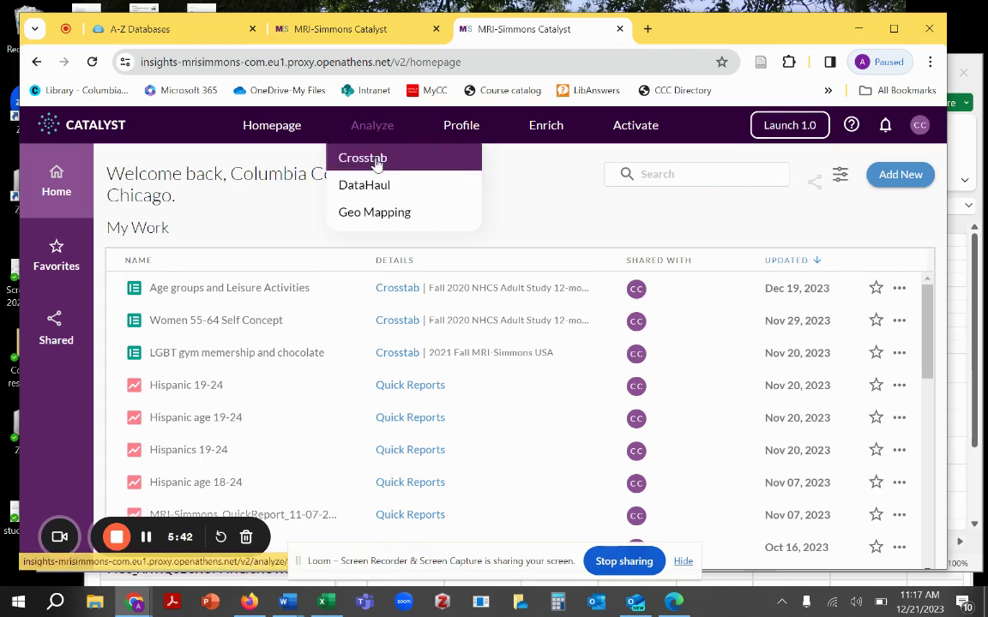
left_click(377, 162)
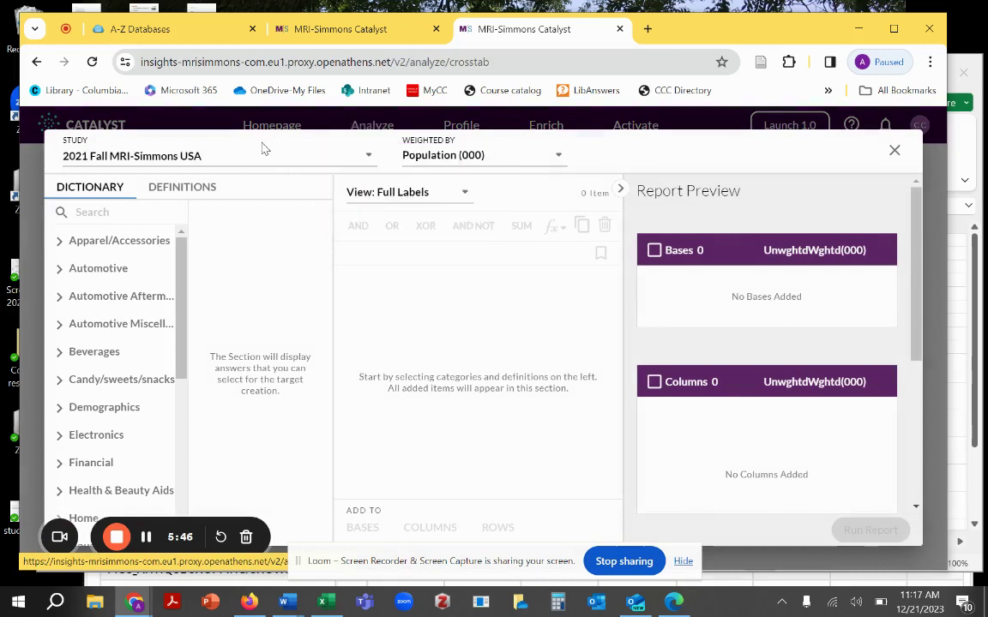
Set the crosstab's study to Fall 2020 NHCS Adult Study 12-month from the NHCS Adults group
left_click(210, 159)
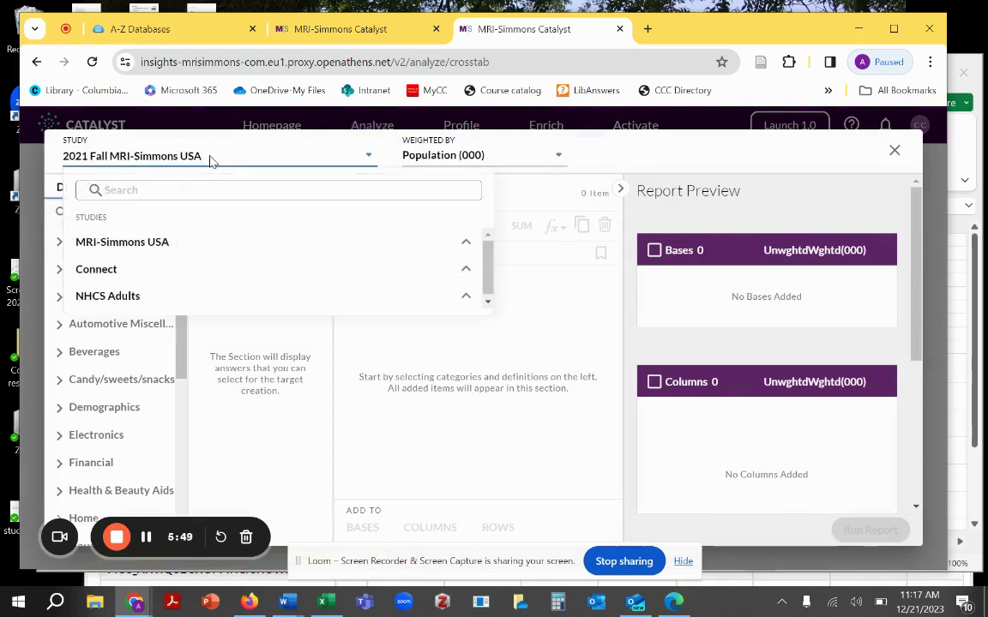
left_click(115, 300)
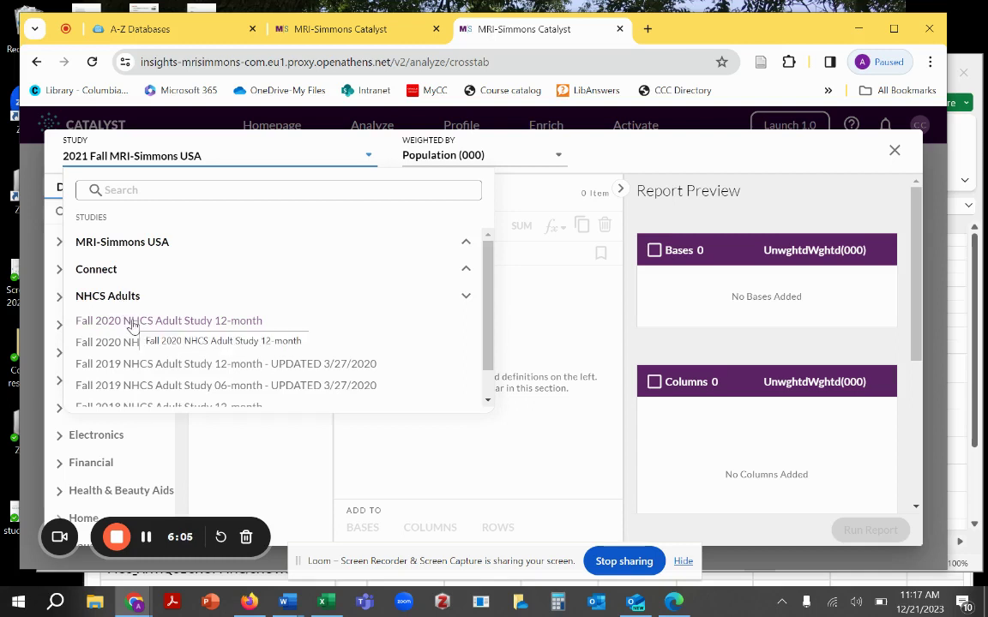
left_click(131, 323)
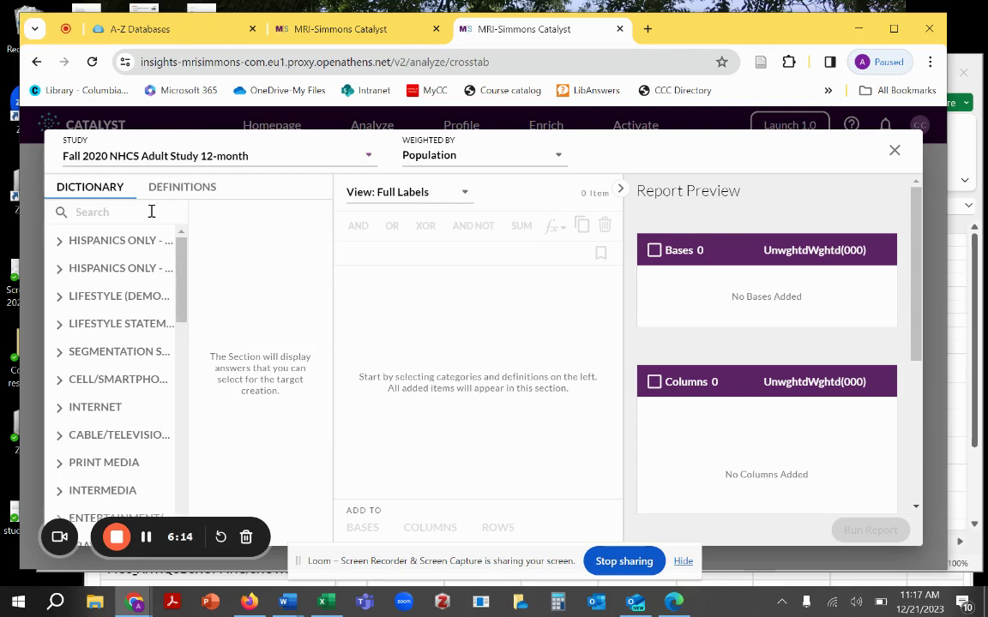
Browse the dictionary categories and show the Age answers under the Lifestyle category's Demographics (Personal Information)
scroll(119, 343, "down", 2)
scroll(120, 343, "down", 6)
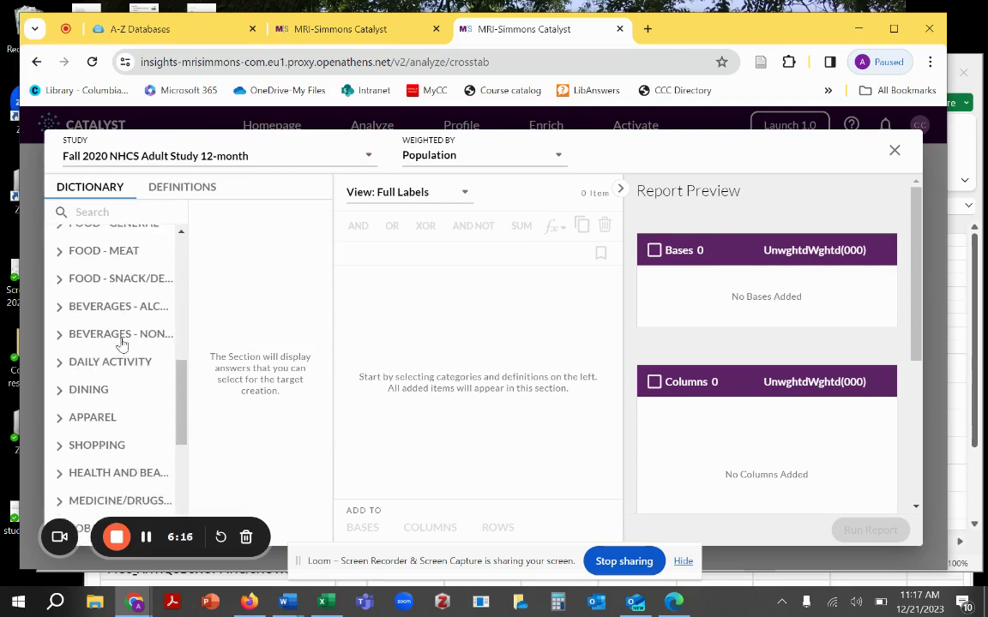
scroll(118, 344, "up", 5)
scroll(117, 347, "up", 4)
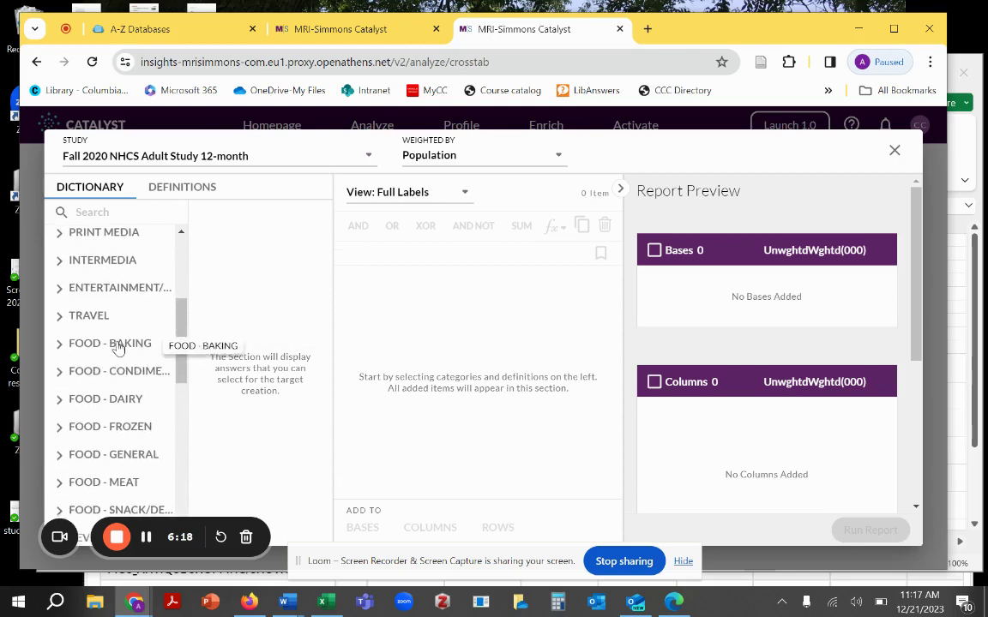
left_click(125, 212)
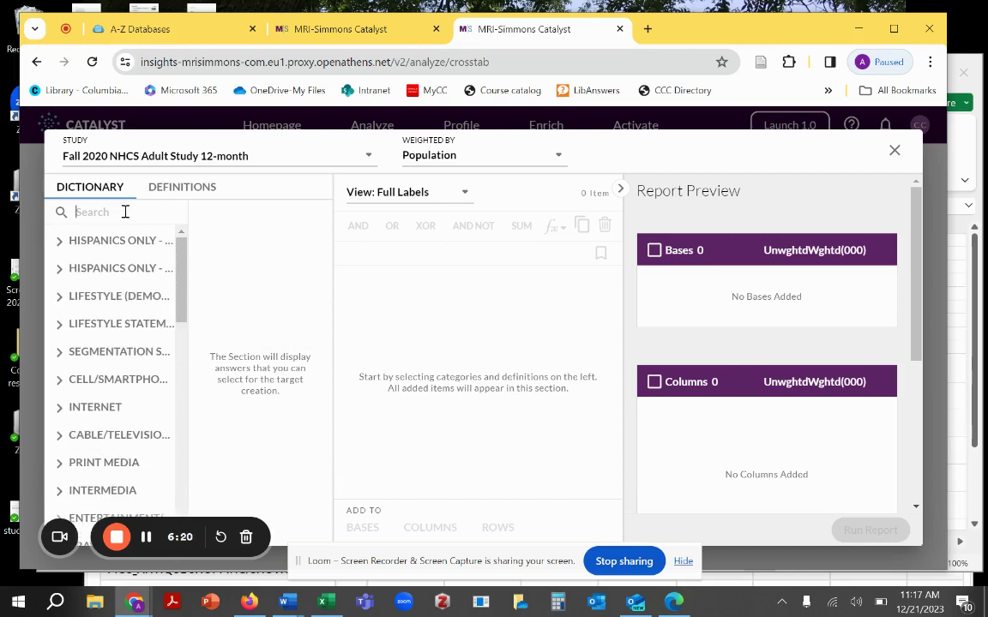
left_click(59, 297)
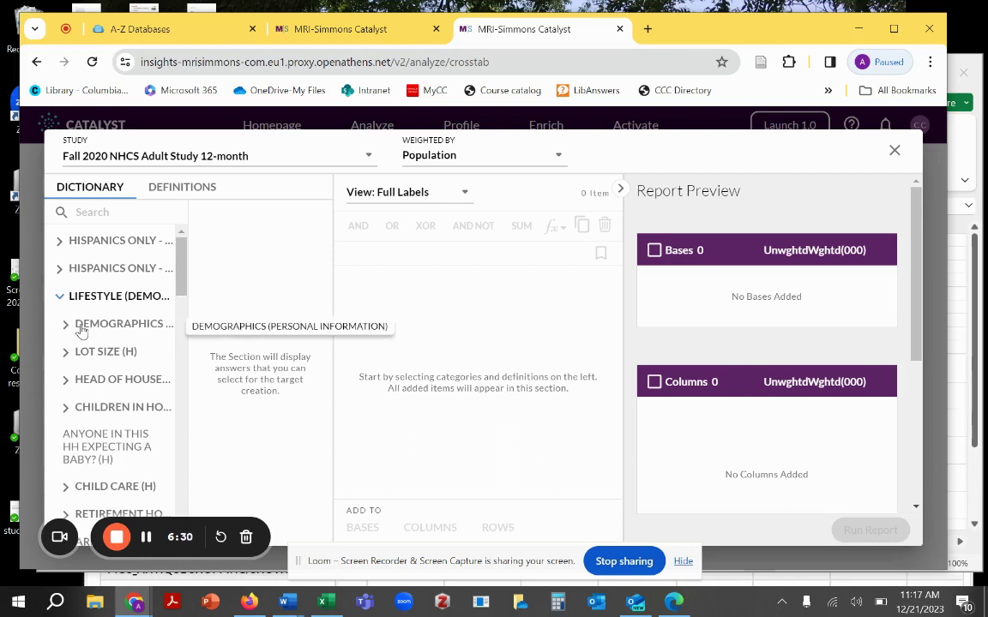
left_click(66, 325)
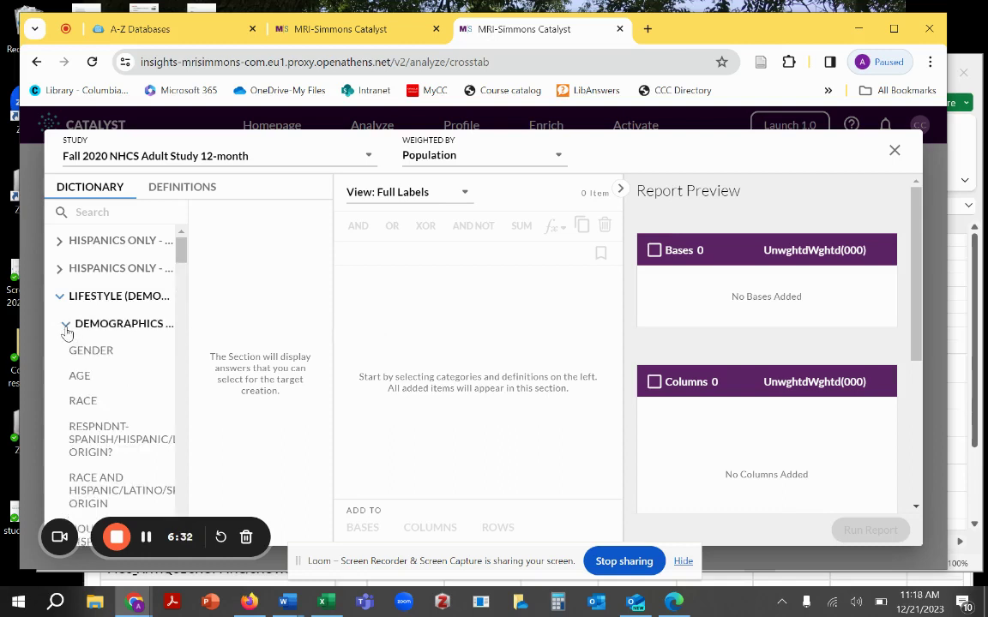
left_click(74, 377)
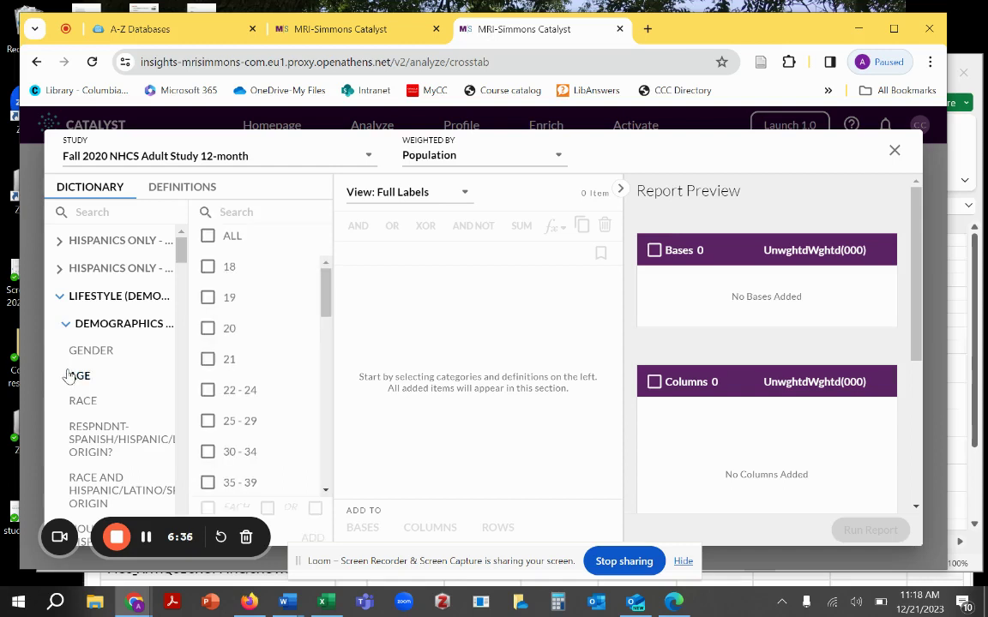
Combine ages 19, 20, 21 and 22 - 24 with OR and add the definition to the report's columns
left_click(208, 299)
left_click(207, 329)
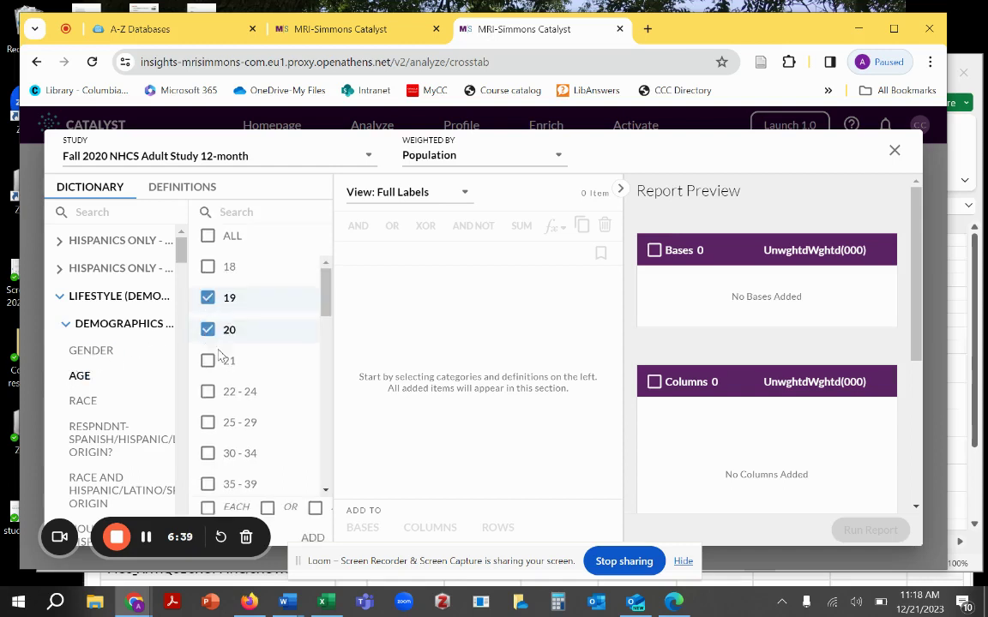
left_click(209, 361)
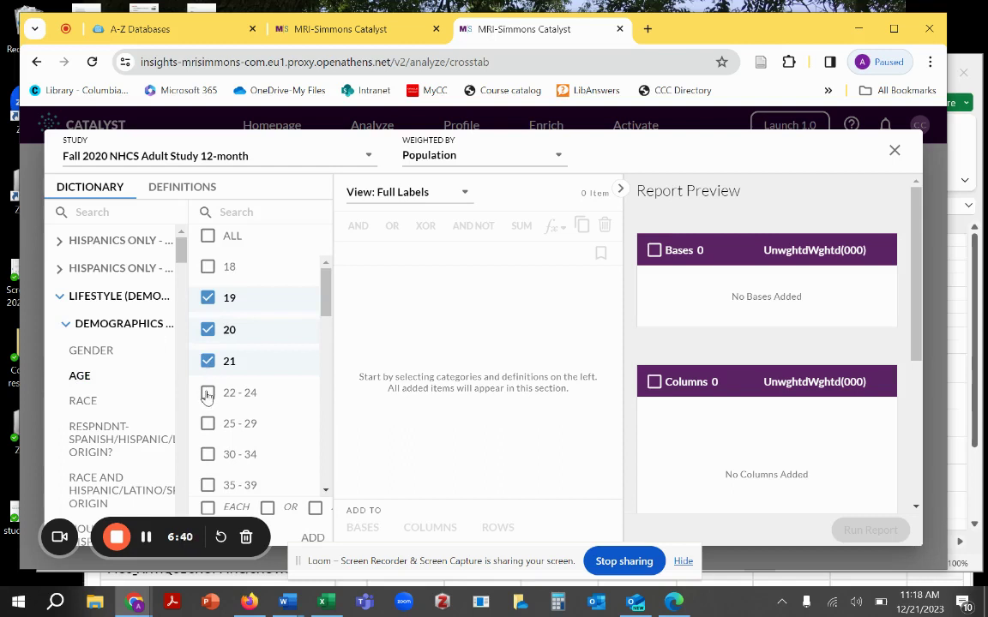
left_click(208, 392)
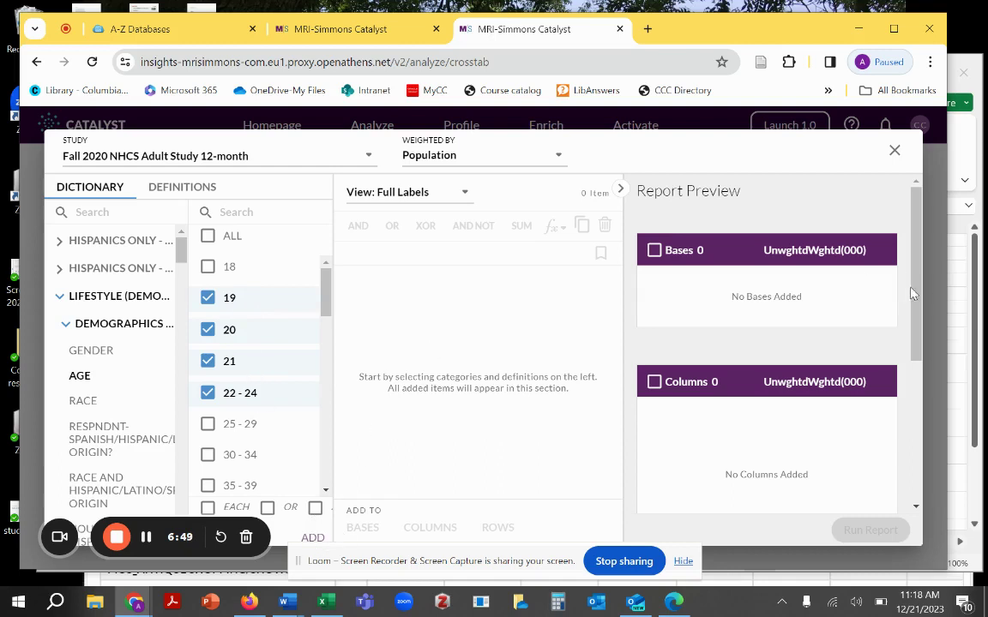
scroll(922, 301, "down", 1)
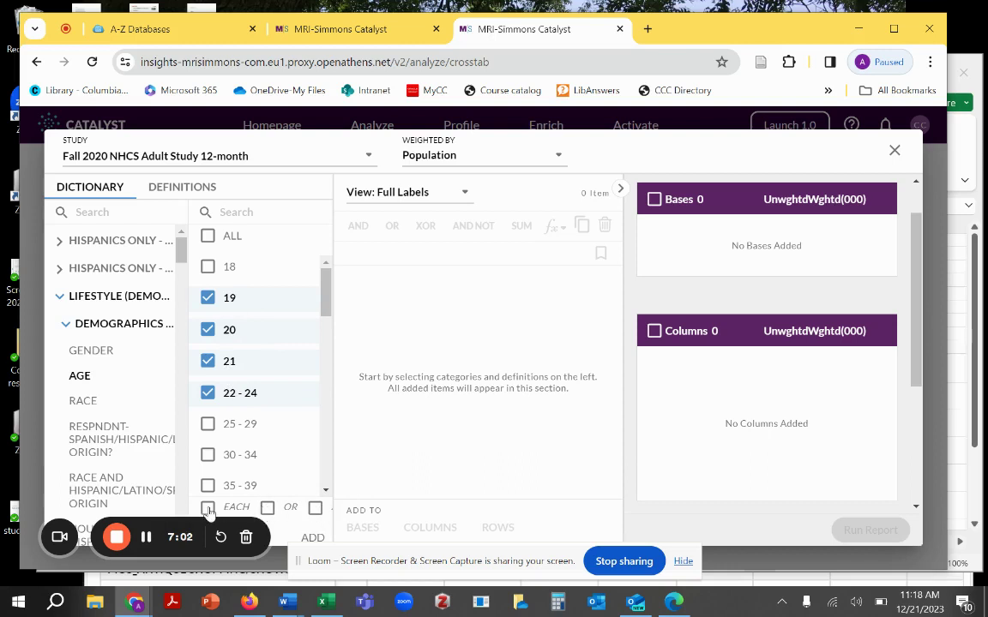
left_click(269, 510)
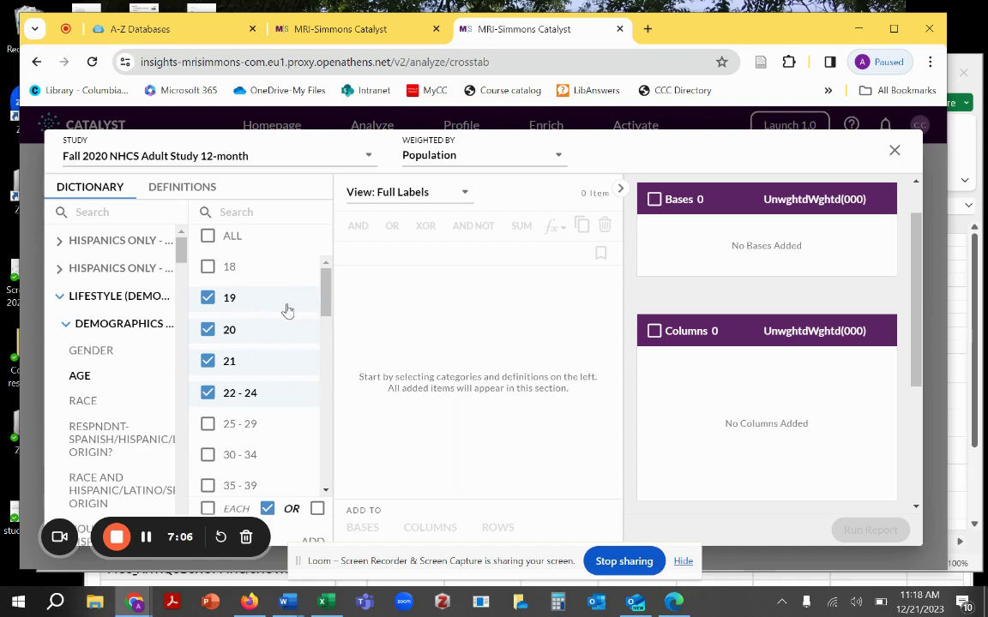
left_click_drag(278, 305, 433, 294)
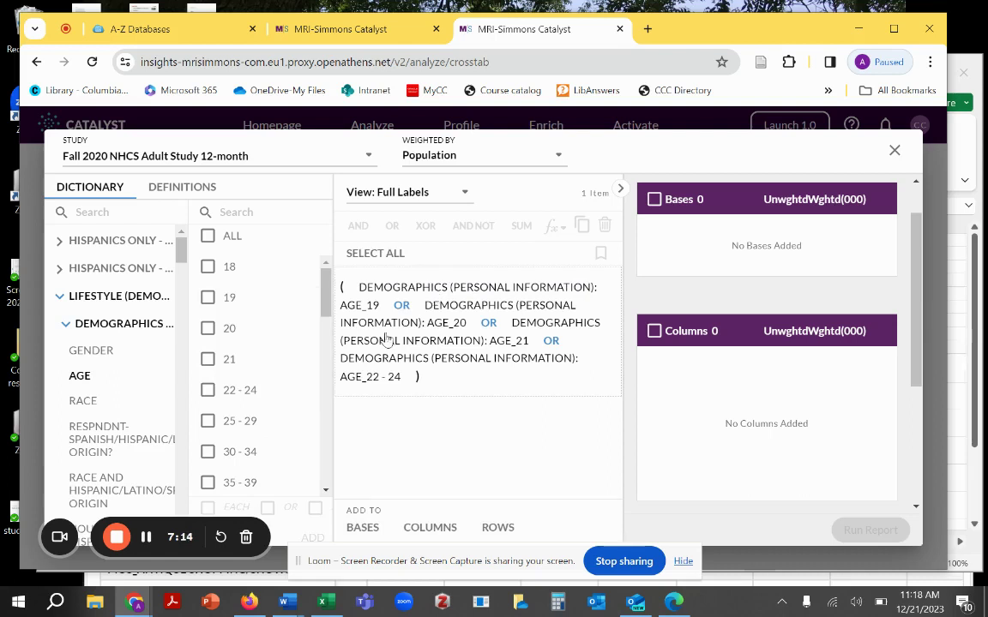
scroll(780, 378, "down", 2)
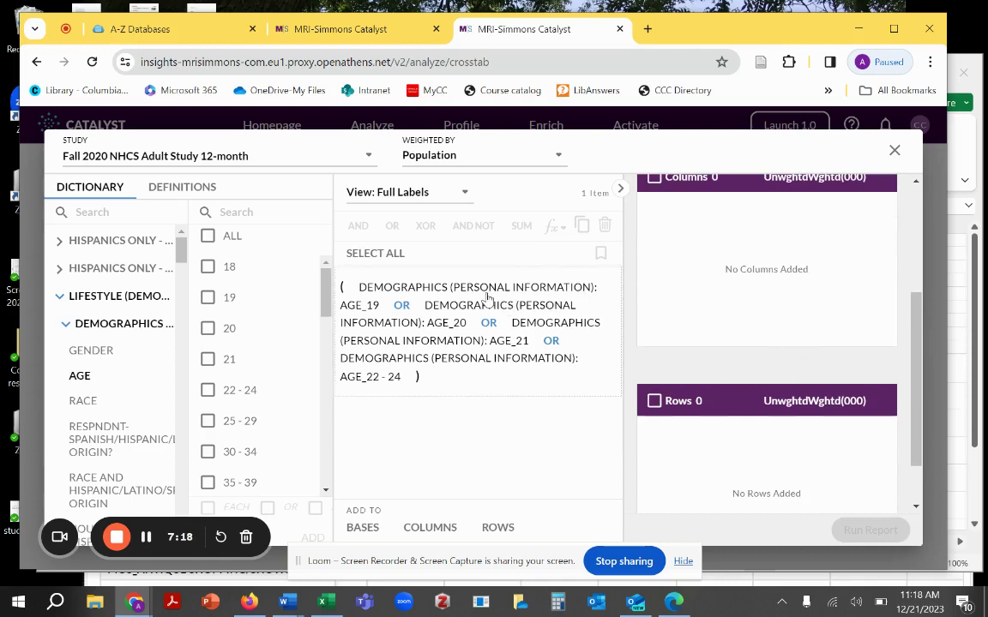
left_click_drag(486, 296, 775, 241)
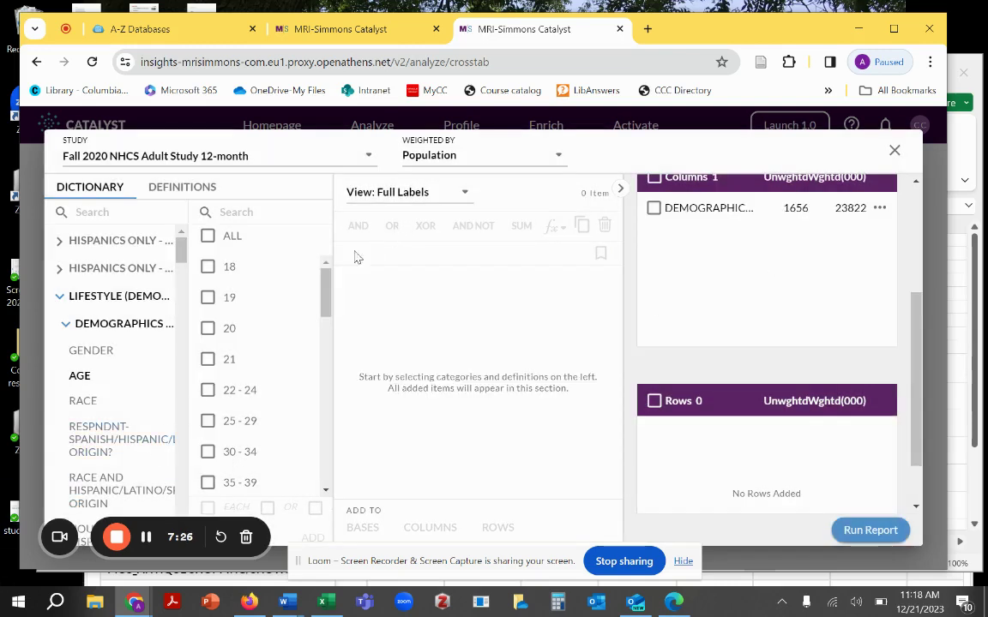
Combine ages 40 - 44, 45 - 49 and 50 - 54 with OR and add them as a second report column
scroll(262, 290, "down", 2)
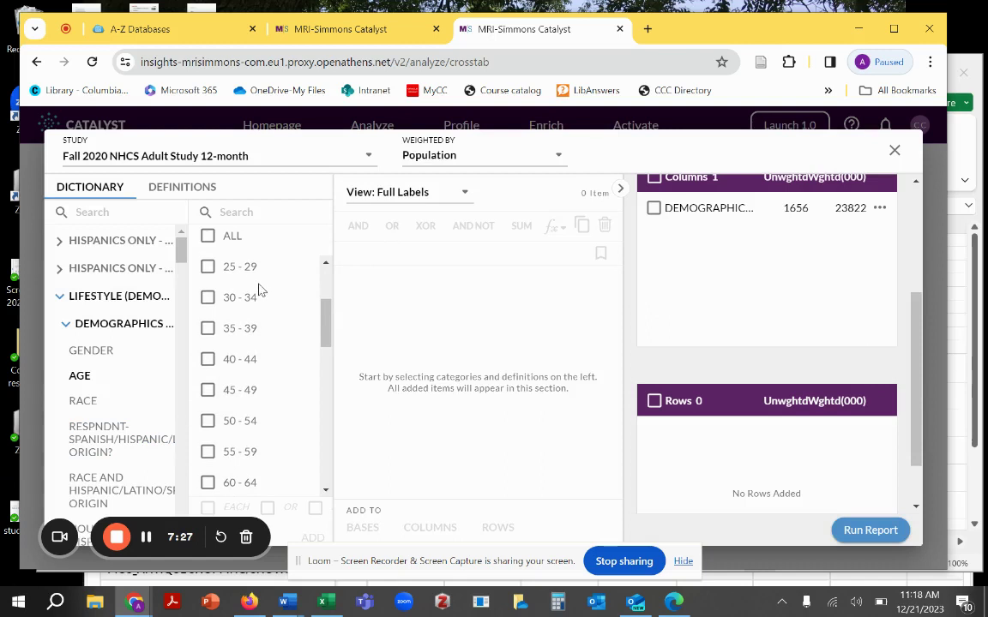
left_click(207, 360)
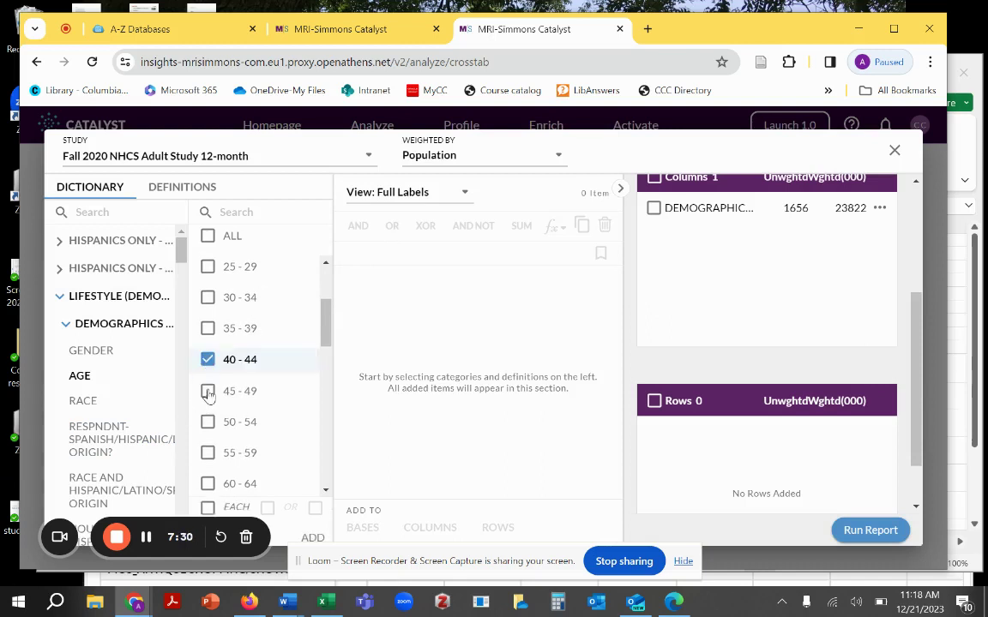
left_click(207, 390)
left_click(208, 423)
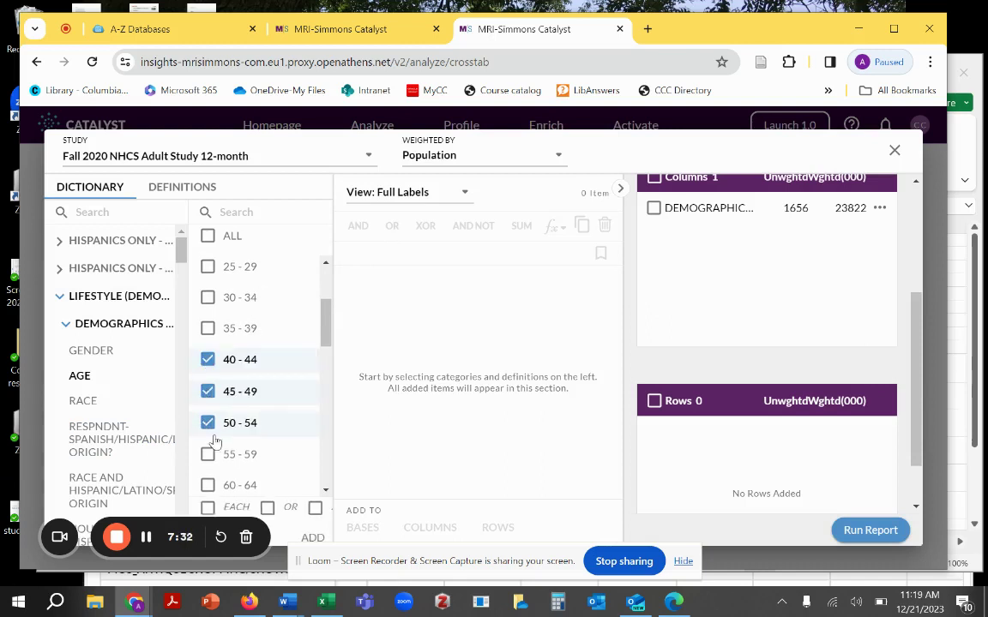
left_click(267, 509)
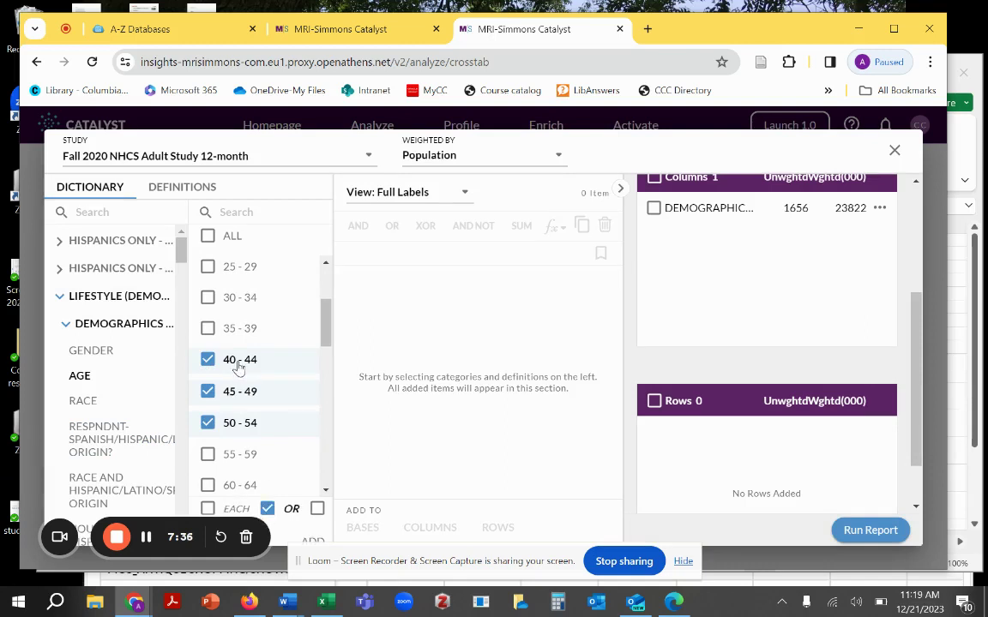
left_click_drag(240, 366, 387, 309)
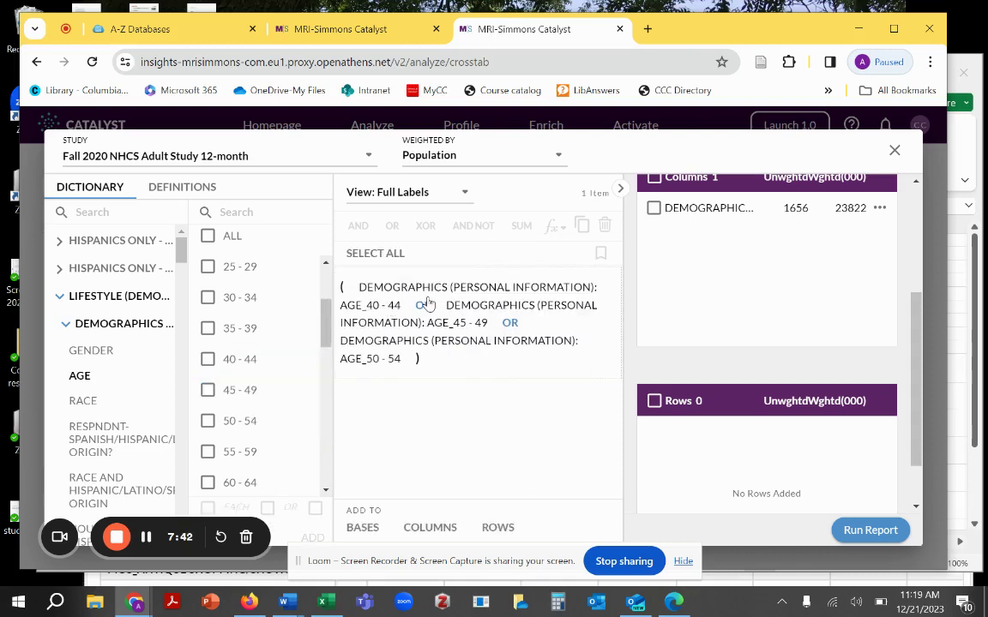
left_click_drag(429, 306, 734, 263)
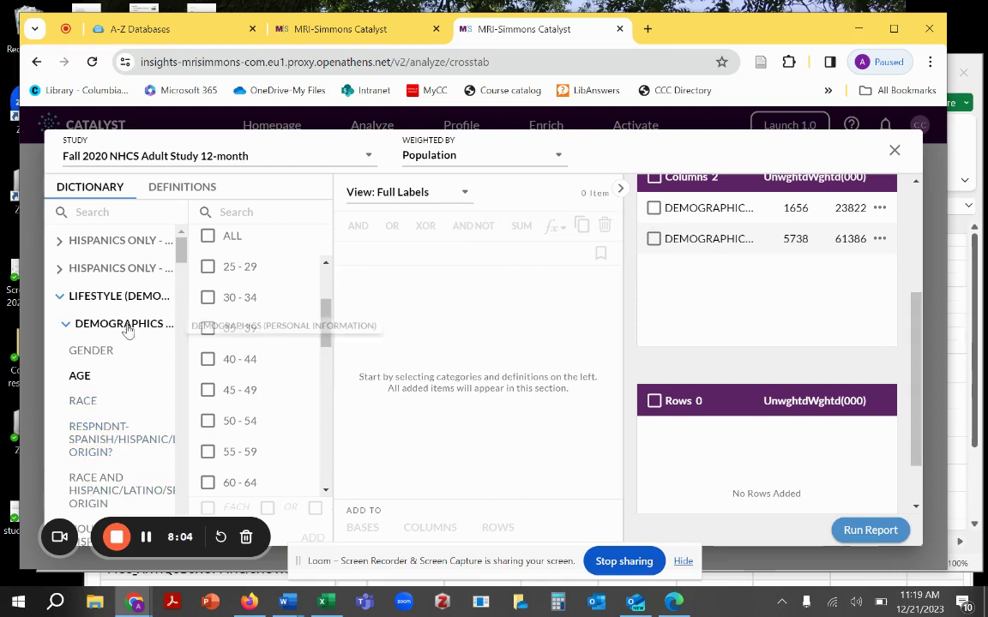
Search the dictionary for "hobbies" and show the answers for Leisure Activities/Hobbies-Last 12 Mos under the Entertainment/Leisure category
scroll(128, 334, "down", 3)
scroll(133, 339, "down", 4)
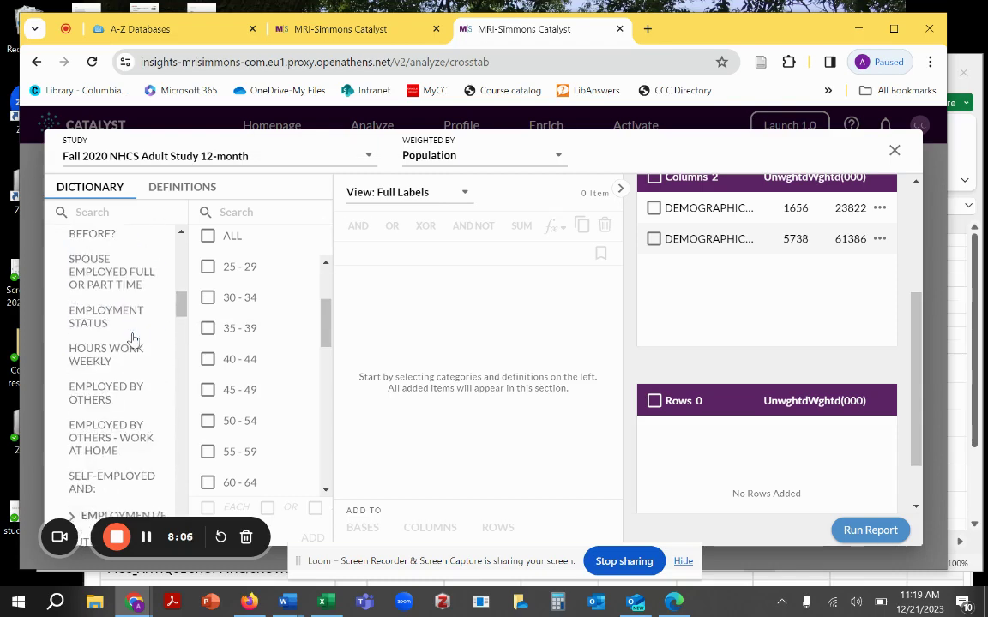
scroll(133, 339, "up", 7)
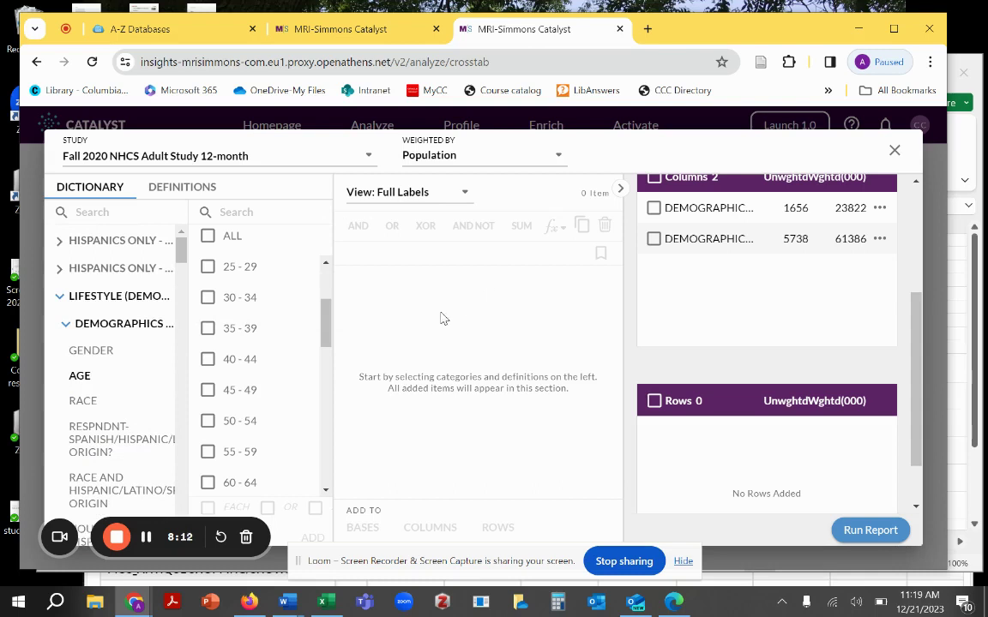
left_click(71, 325)
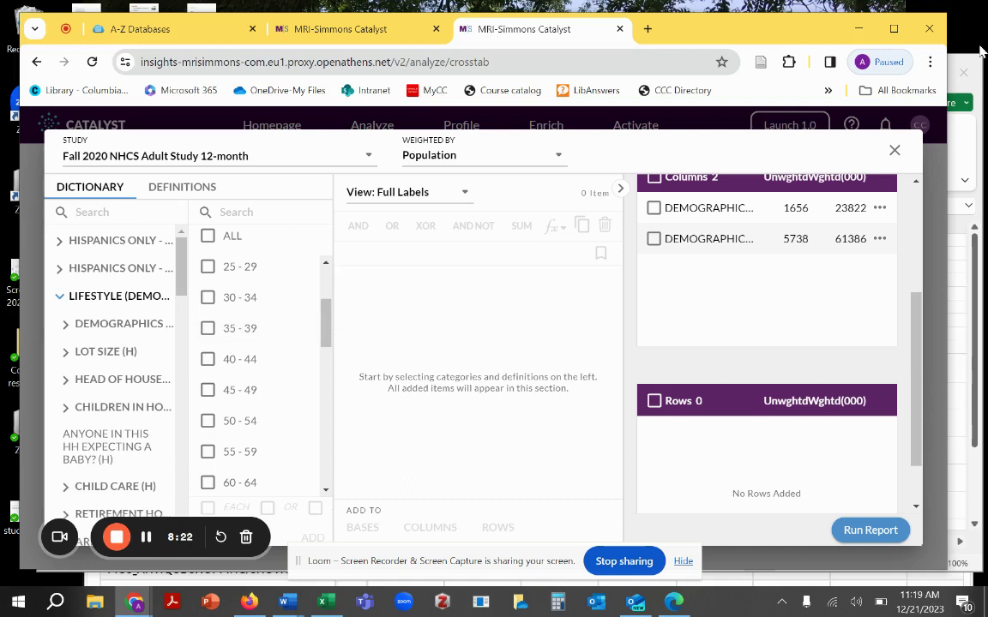
type("hobbies")
key("Return")
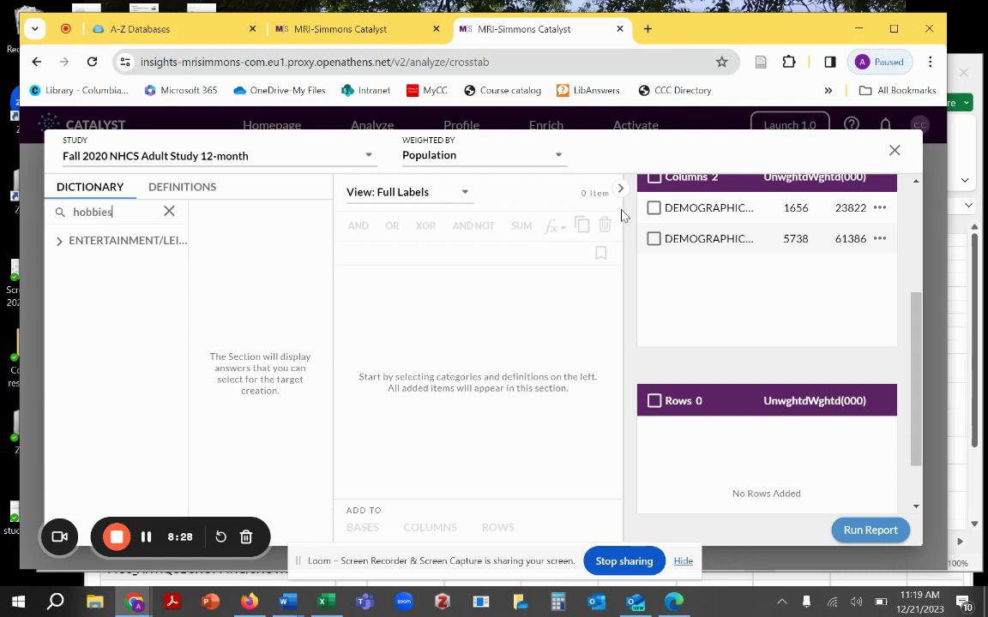
left_click(60, 243)
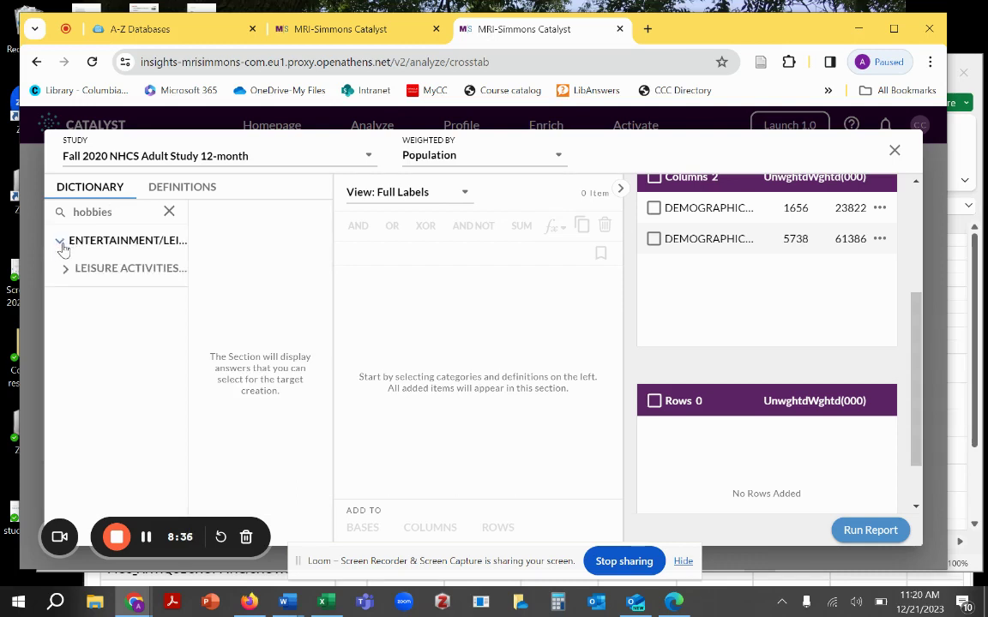
left_click(65, 271)
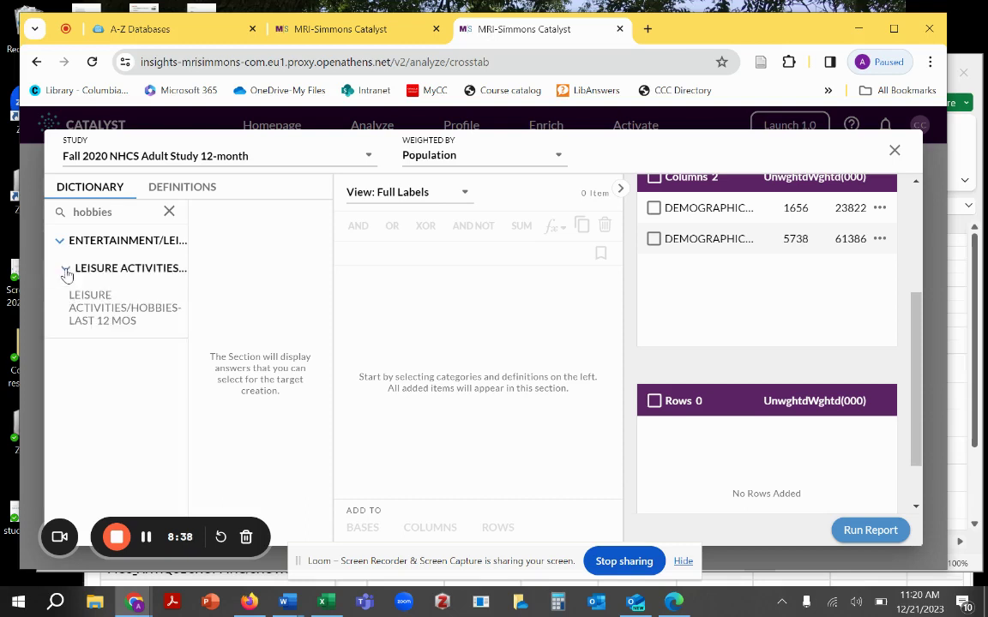
left_click(86, 314)
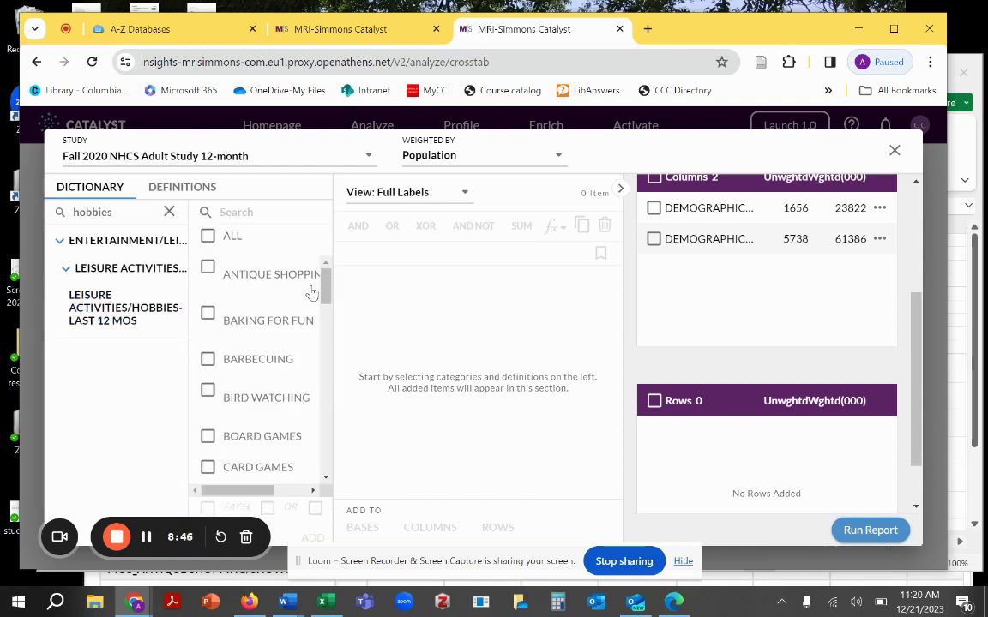
Select Antique Shopping/Shows, Cooking for Fun, Going to Bars/Nightclubs/Dancing and Photography, and bring them into the definition workspace as separate items
scroll(292, 298, "down", 3)
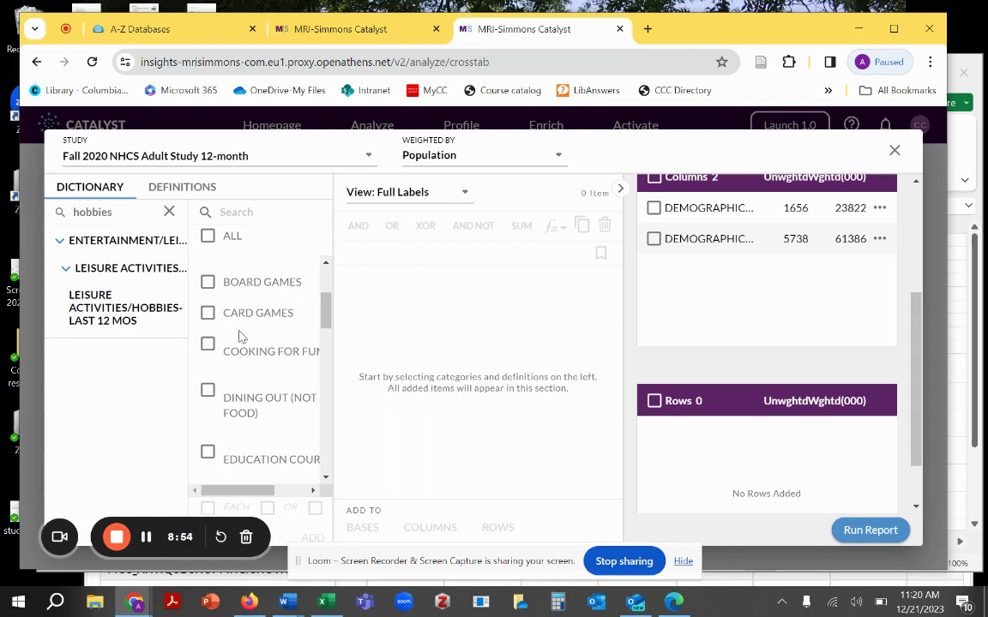
left_click(208, 350)
scroll(300, 387, "down", 3)
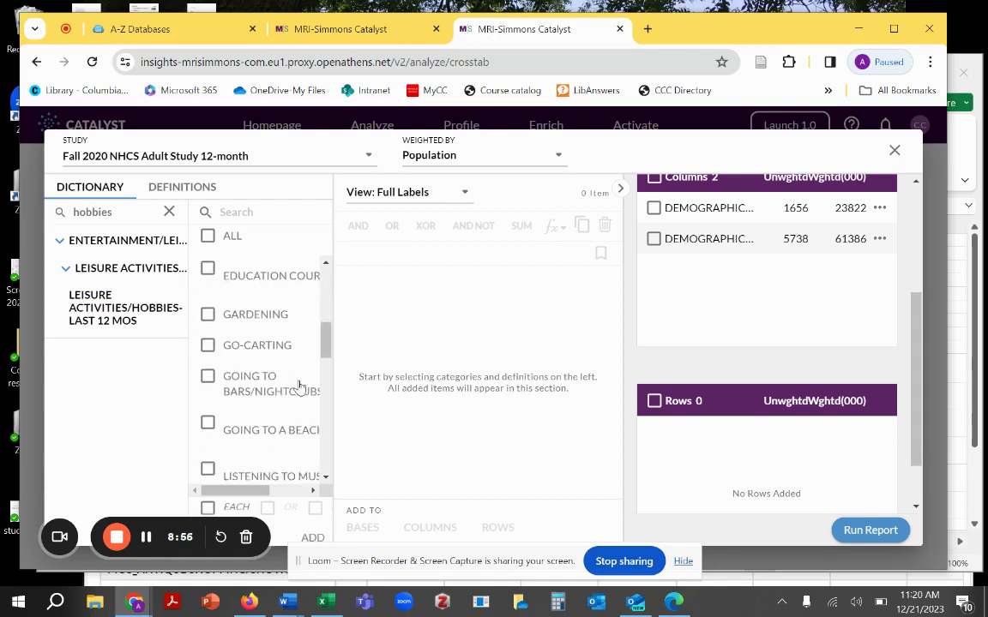
scroll(300, 387, "down", 1)
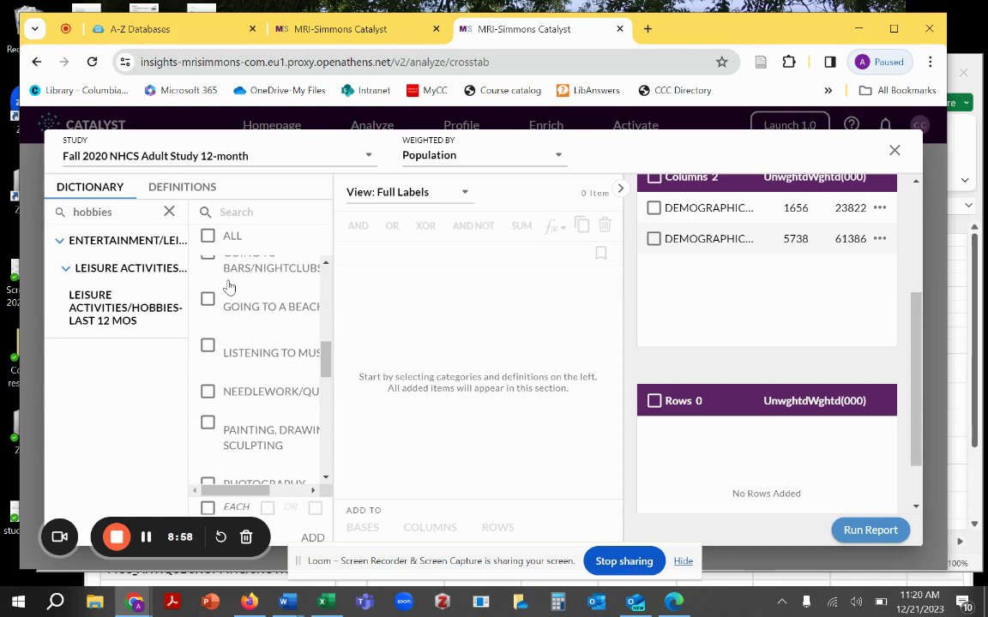
scroll(227, 291, "up", 1)
left_click(209, 330)
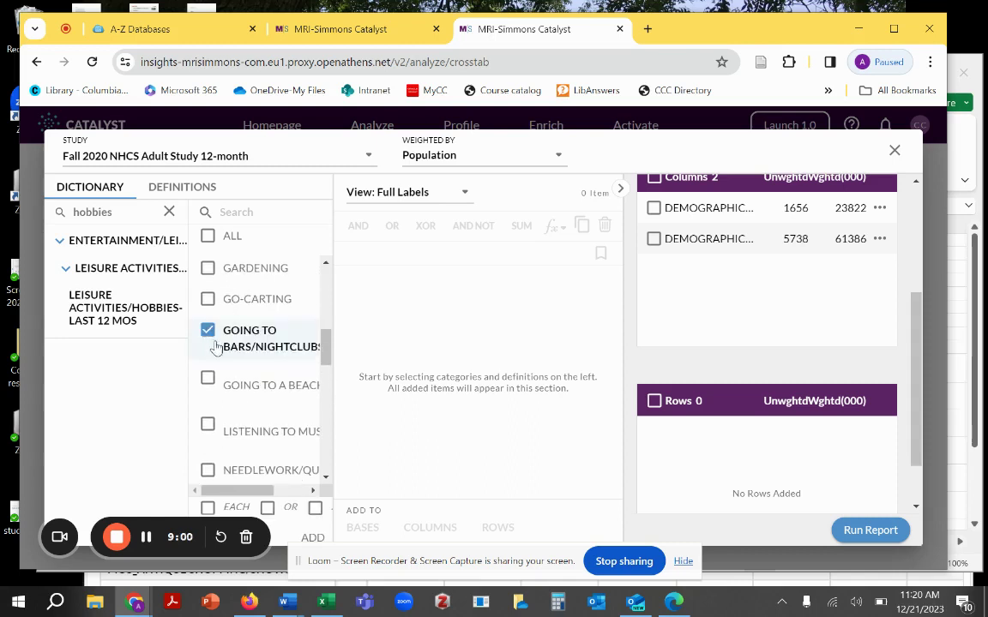
scroll(236, 347, "down", 4)
scroll(241, 347, "down", 2)
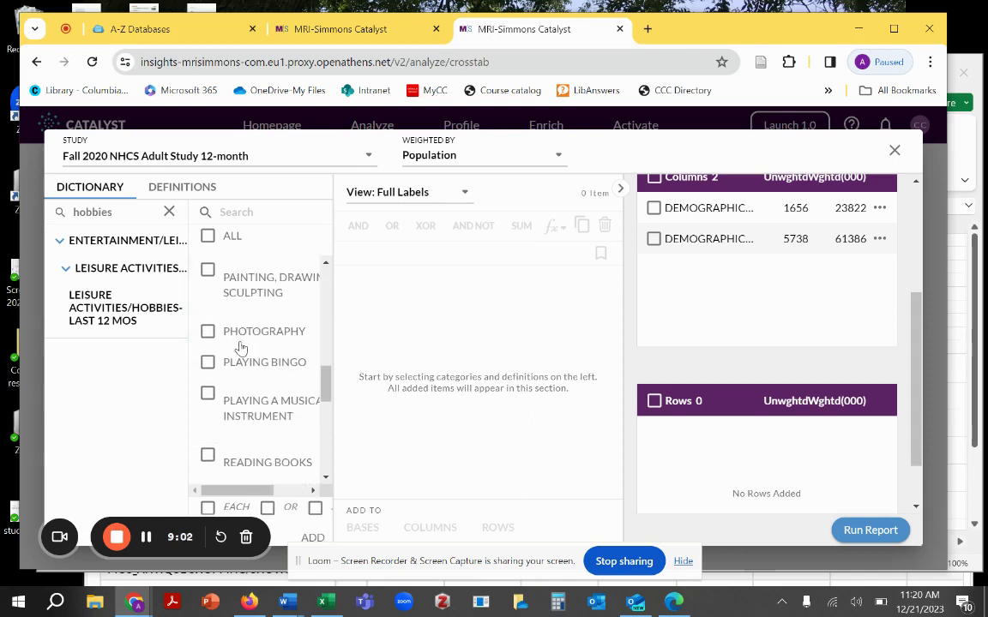
left_click(208, 333)
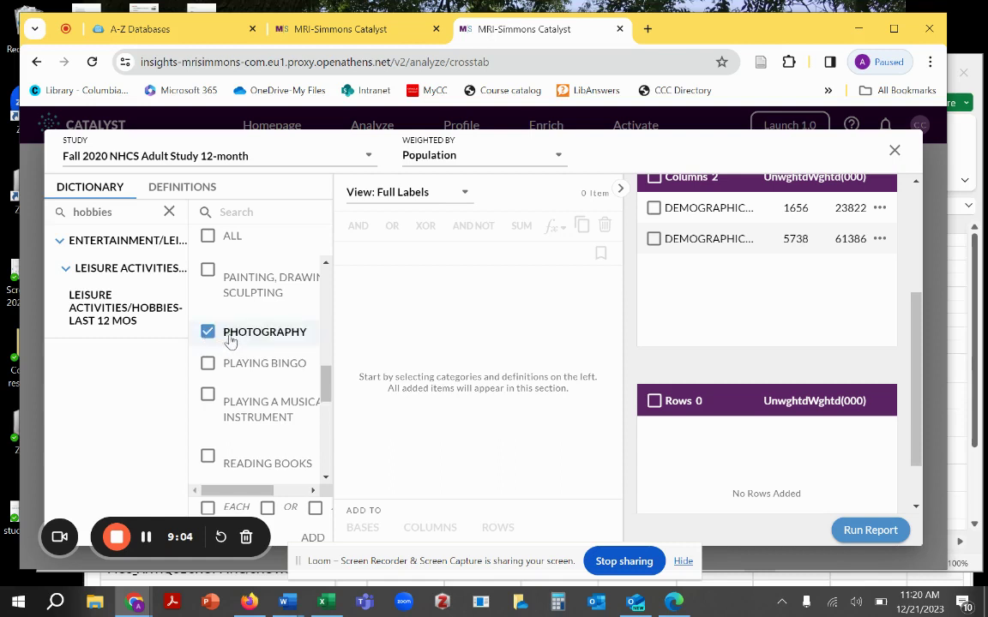
scroll(254, 356, "up", 10)
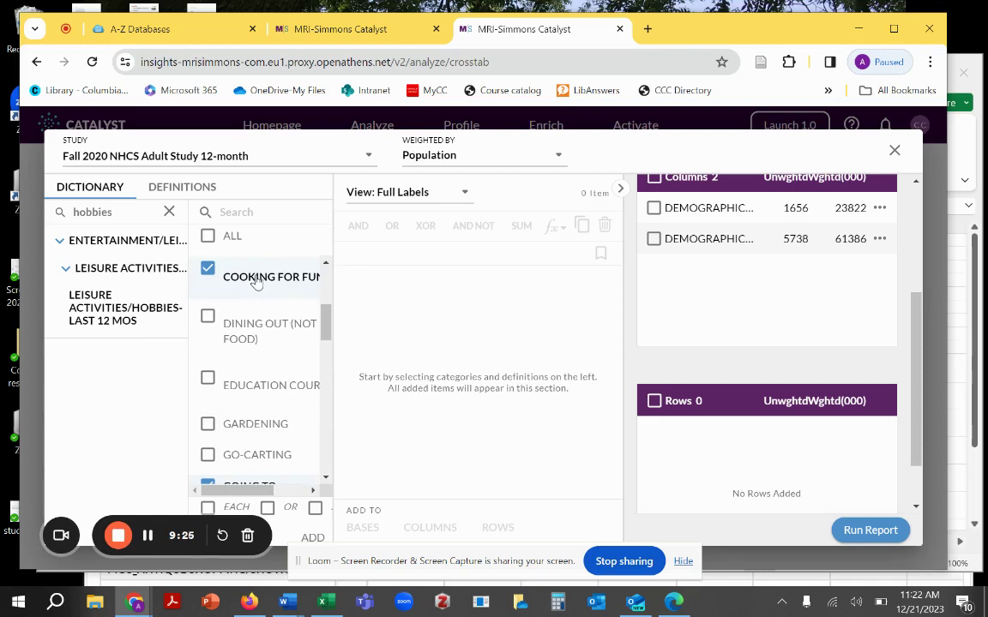
left_click_drag(255, 283, 363, 268)
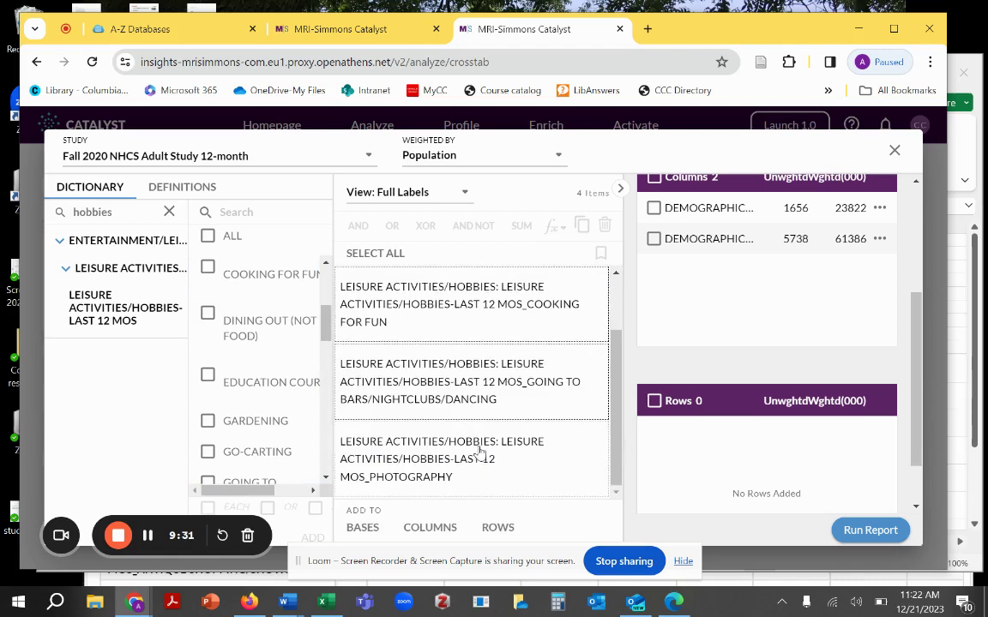
Select all four leisure activity definitions in the workspace and add them to the report's rows
scroll(479, 452, "up", 1)
scroll(483, 448, "down", 1)
scroll(484, 450, "up", 1)
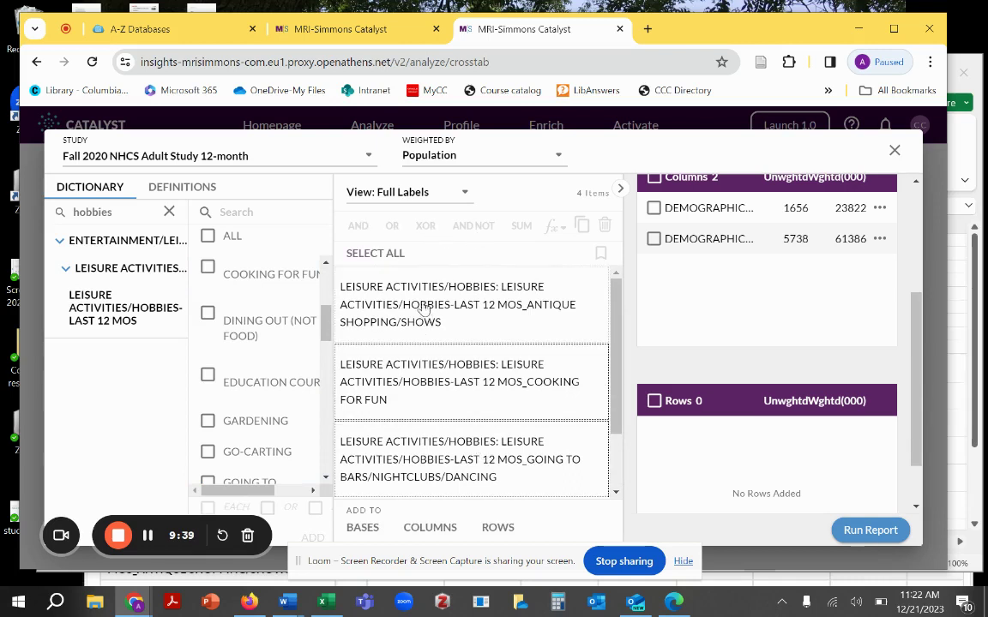
left_click(374, 253)
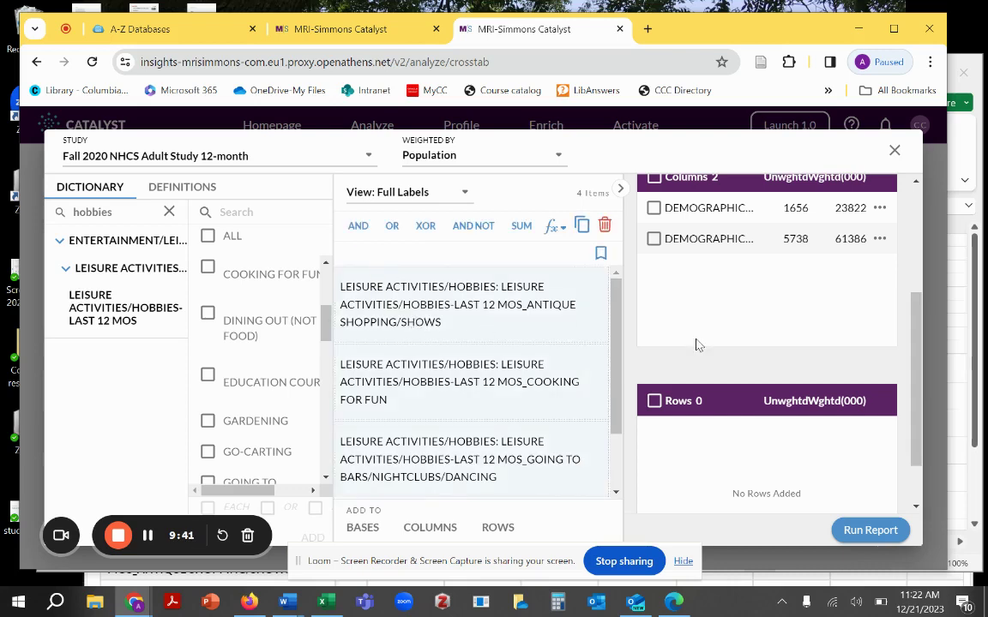
scroll(699, 345, "down", 1)
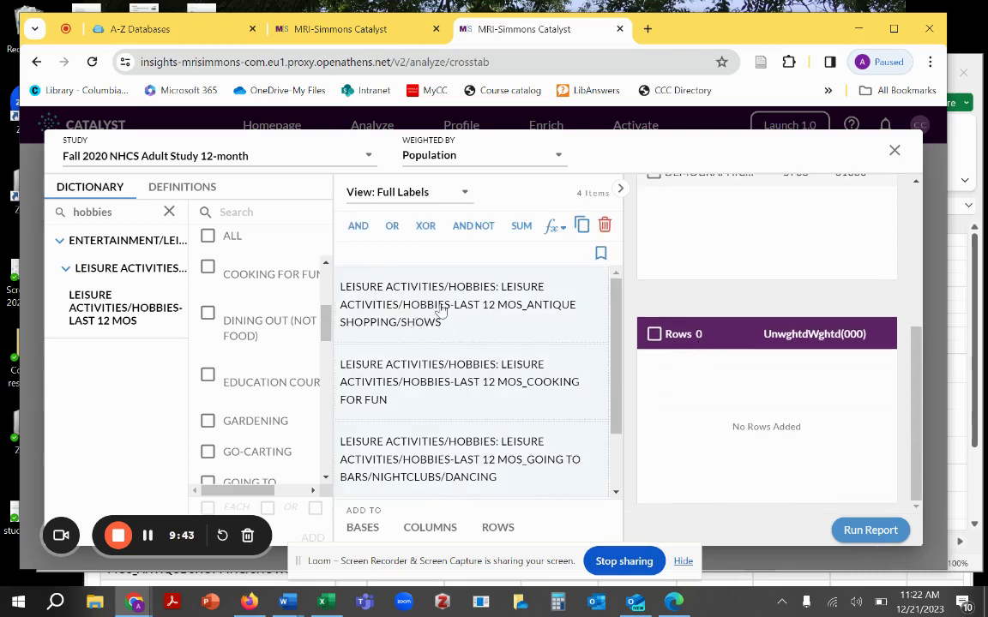
left_click_drag(446, 314, 772, 383)
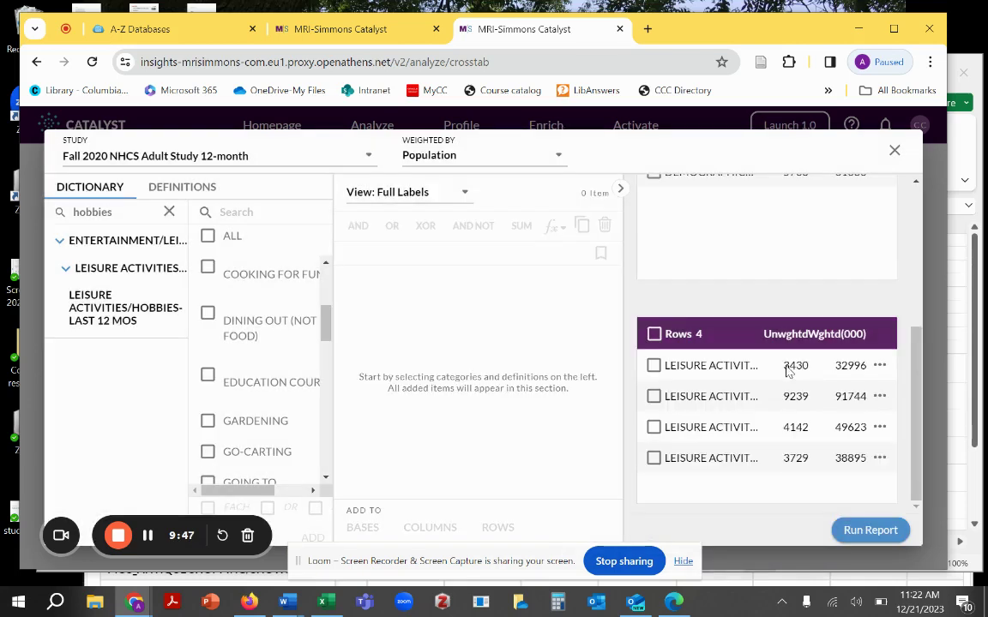
Review the report's column and row definitions and look at the edit options for the first age column
scroll(769, 297, "up", 1)
scroll(769, 297, "up", 2)
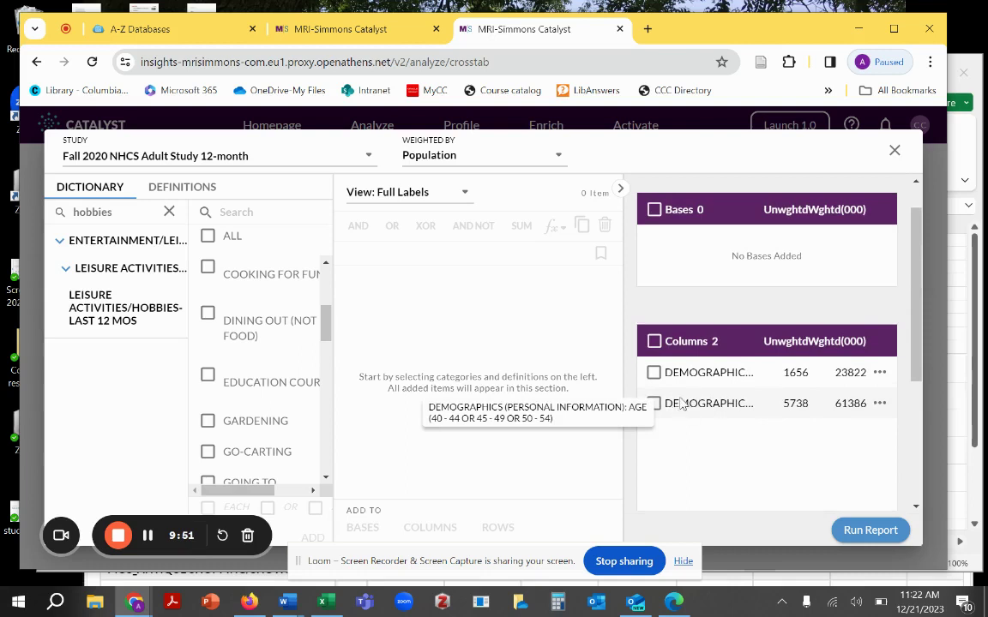
scroll(710, 425, "down", 3)
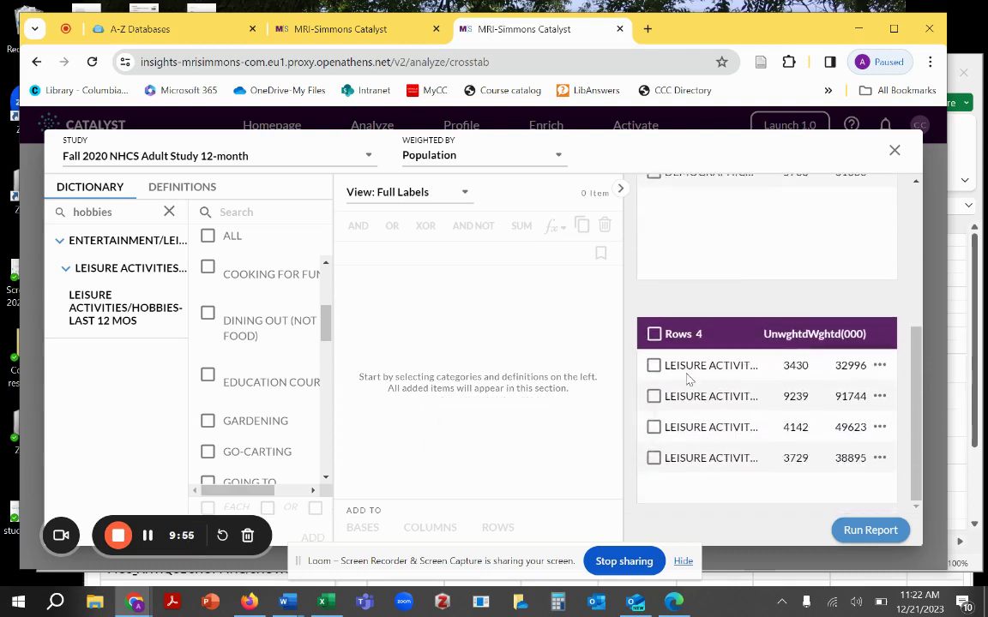
scroll(695, 379, "up", 1)
scroll(694, 379, "up", 1)
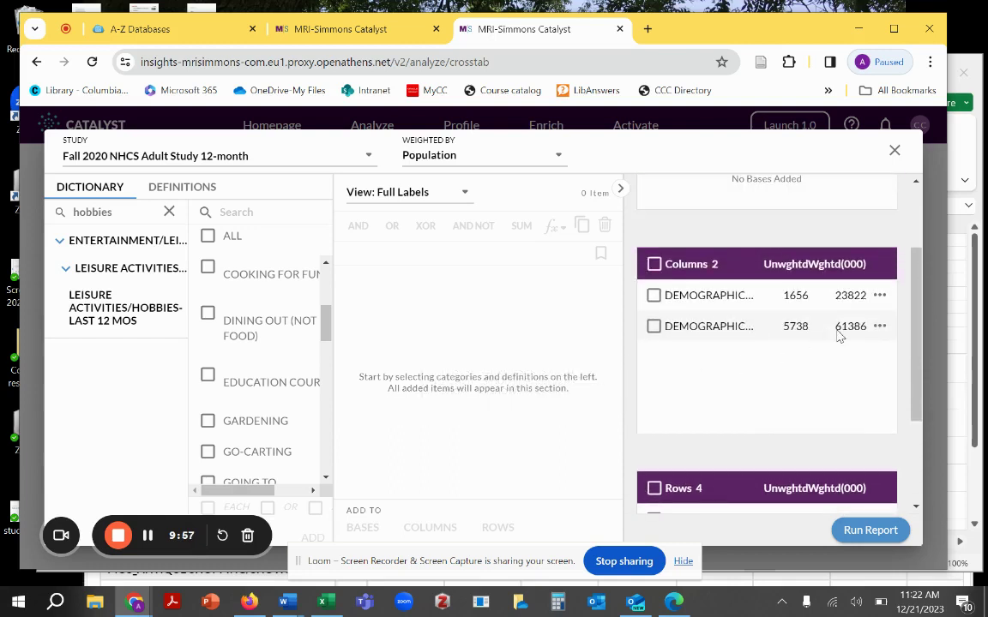
left_click(879, 295)
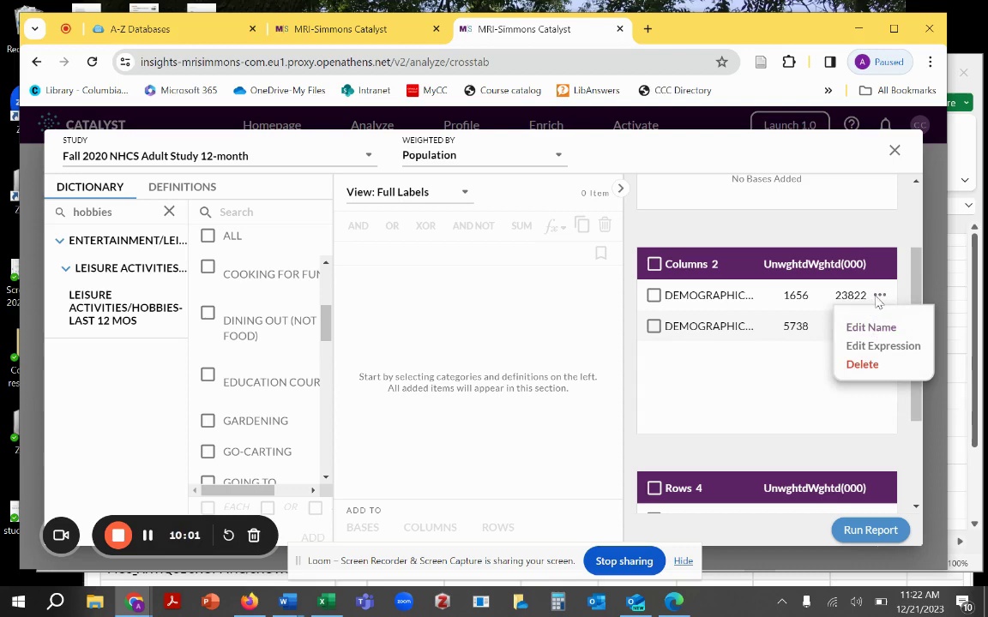
left_click(877, 300)
scroll(815, 384, "down", 3)
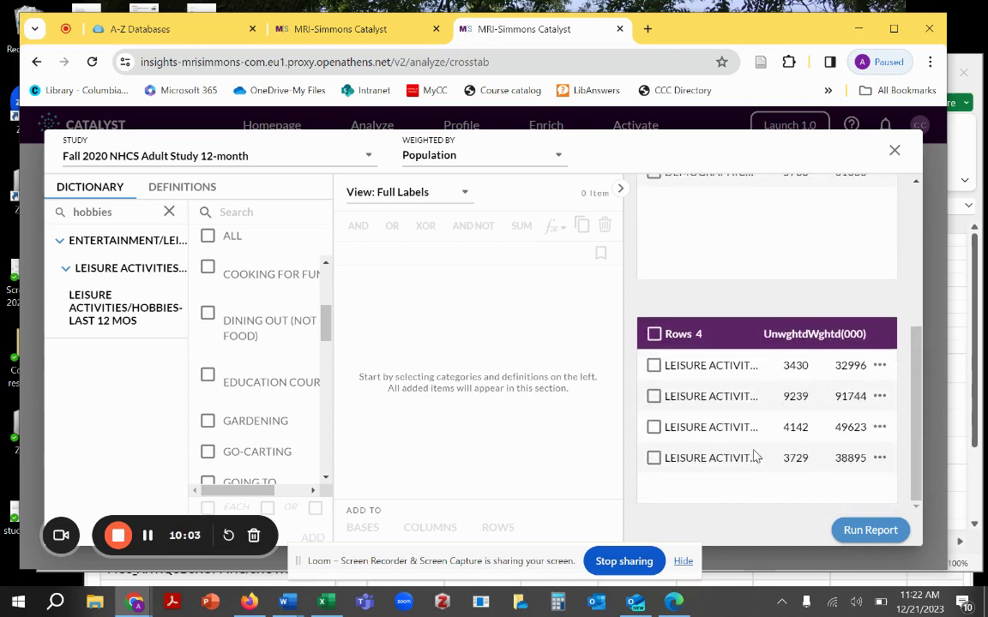
Run the crosstab report and show its export options
left_click(869, 531)
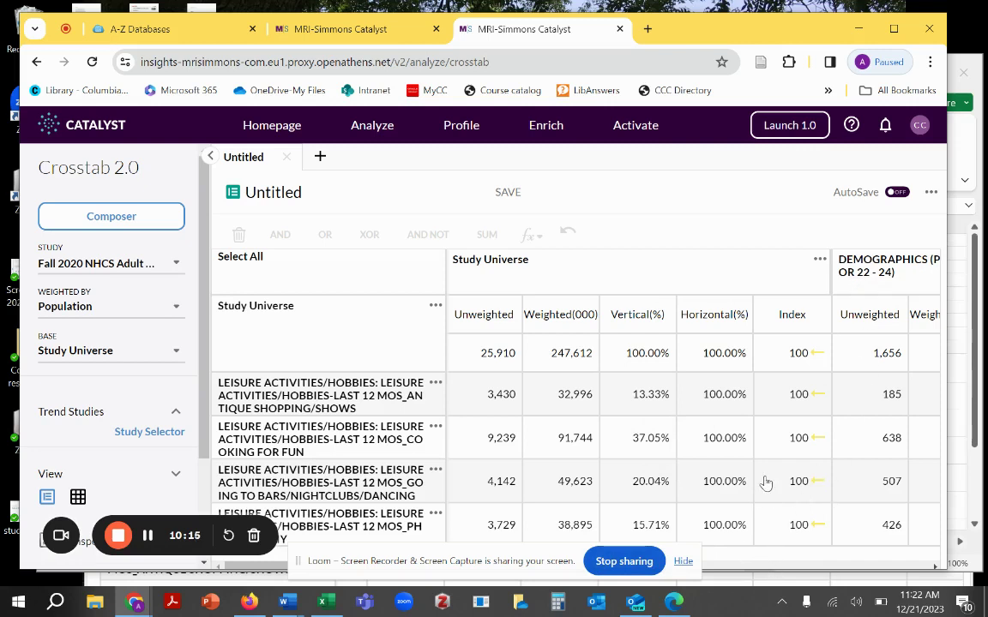
left_click(932, 193)
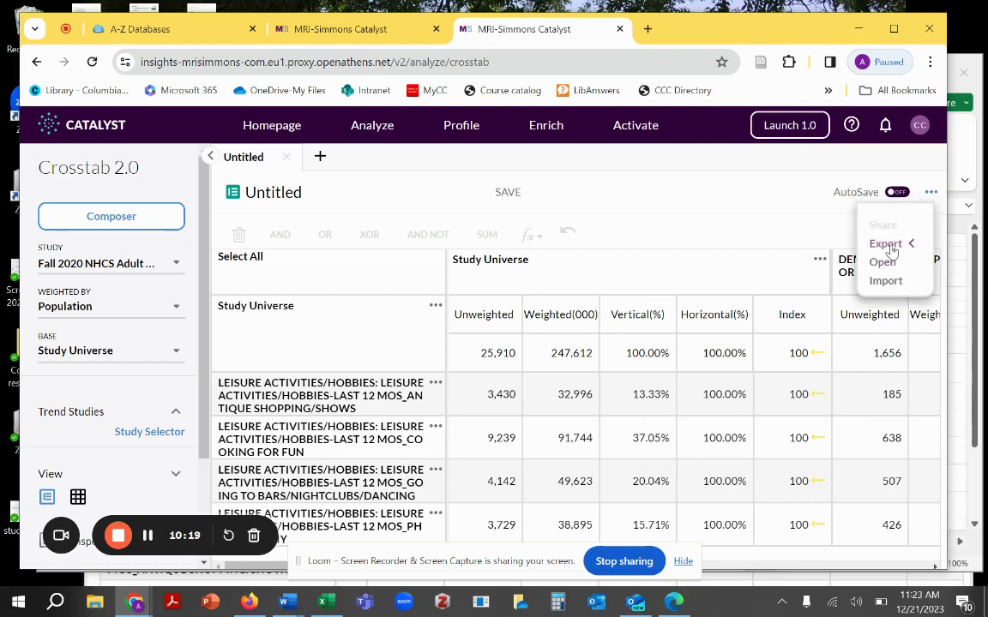
left_click(888, 246)
Title the report "Leisure activitied by age group", and open the Save As dialog and dismiss it without saving
double_click(289, 192)
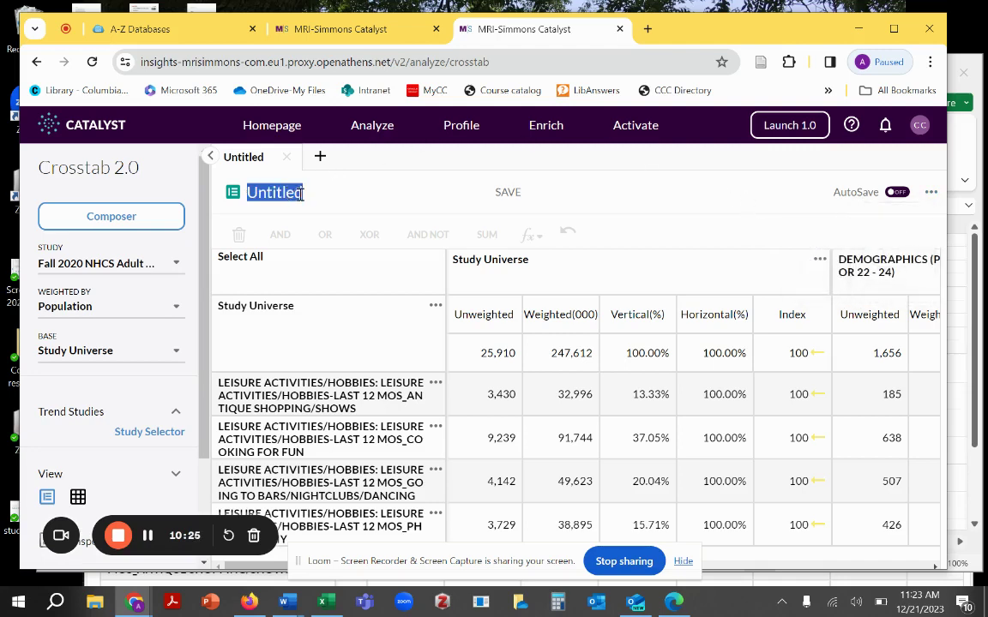
type("Le")
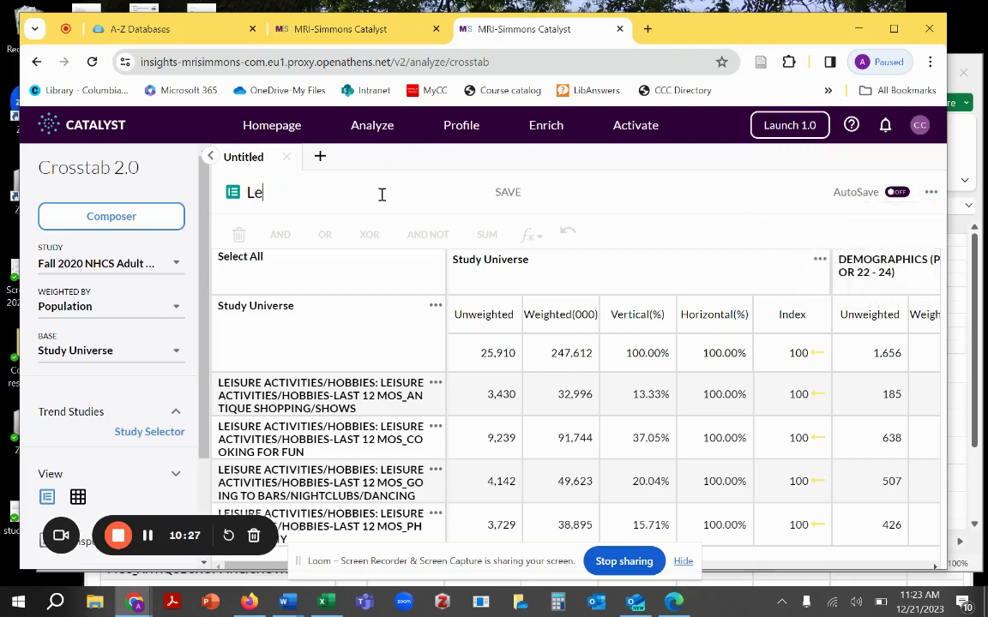
type("isure act")
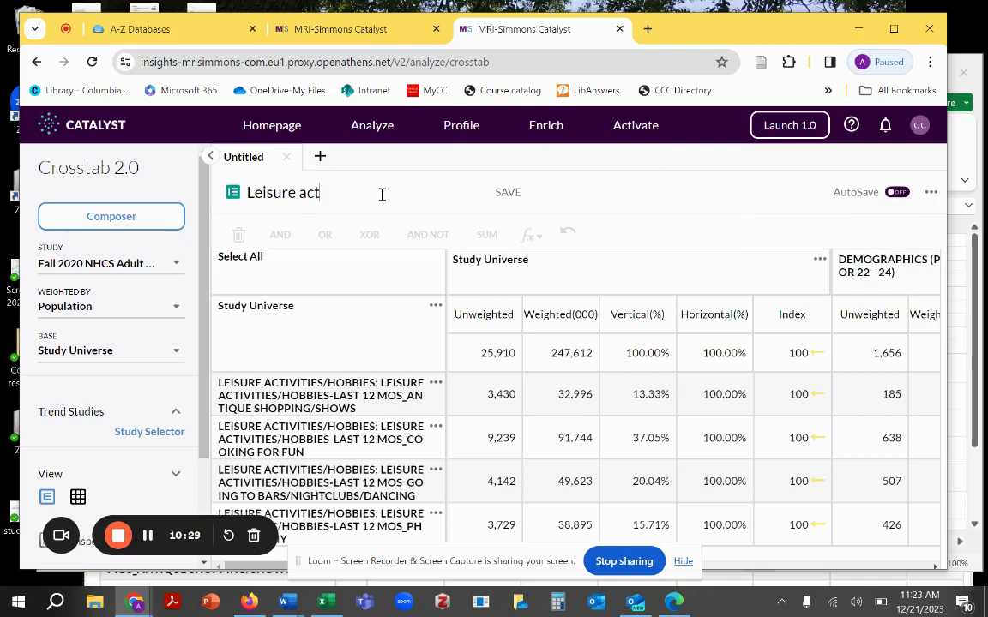
type("ivitied by age group")
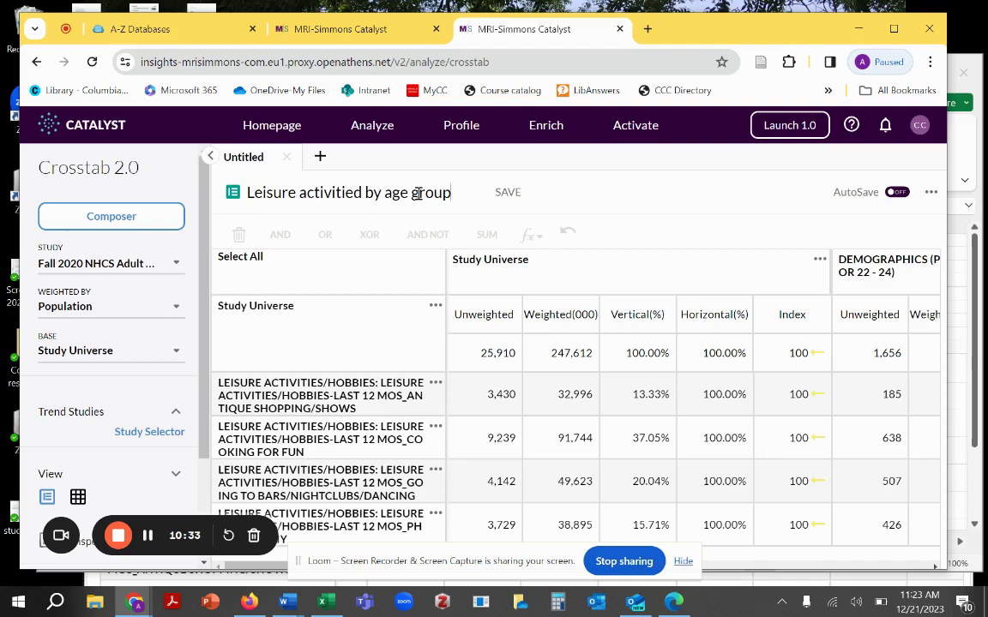
left_click(502, 194)
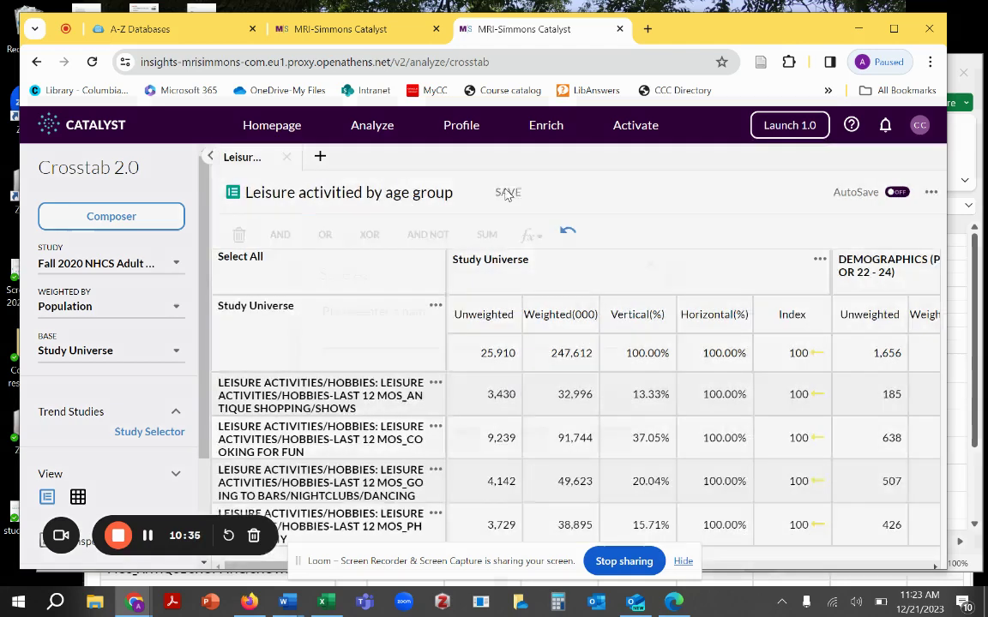
left_click(504, 194)
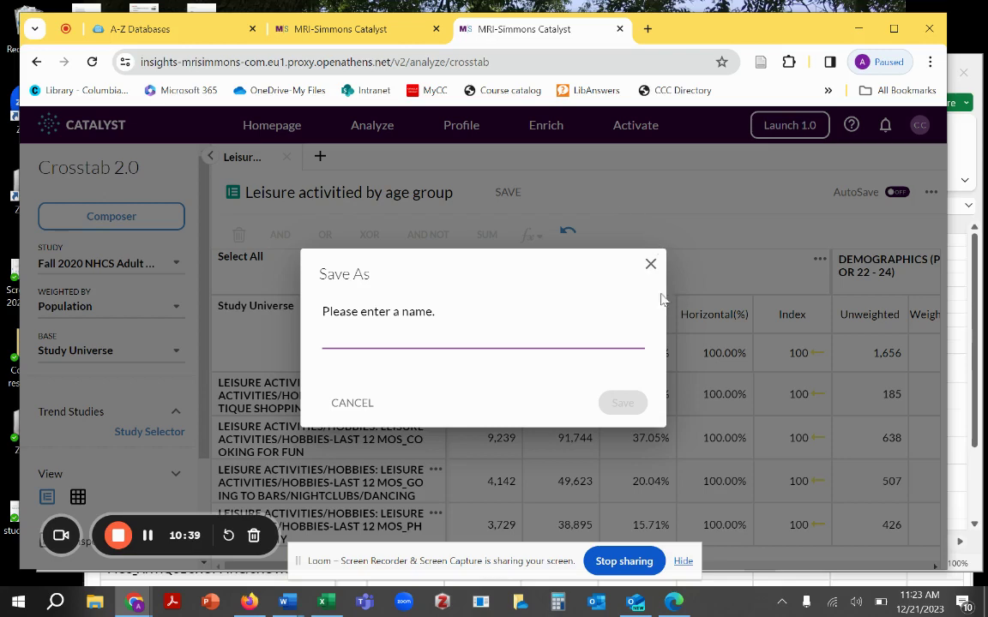
left_click(650, 265)
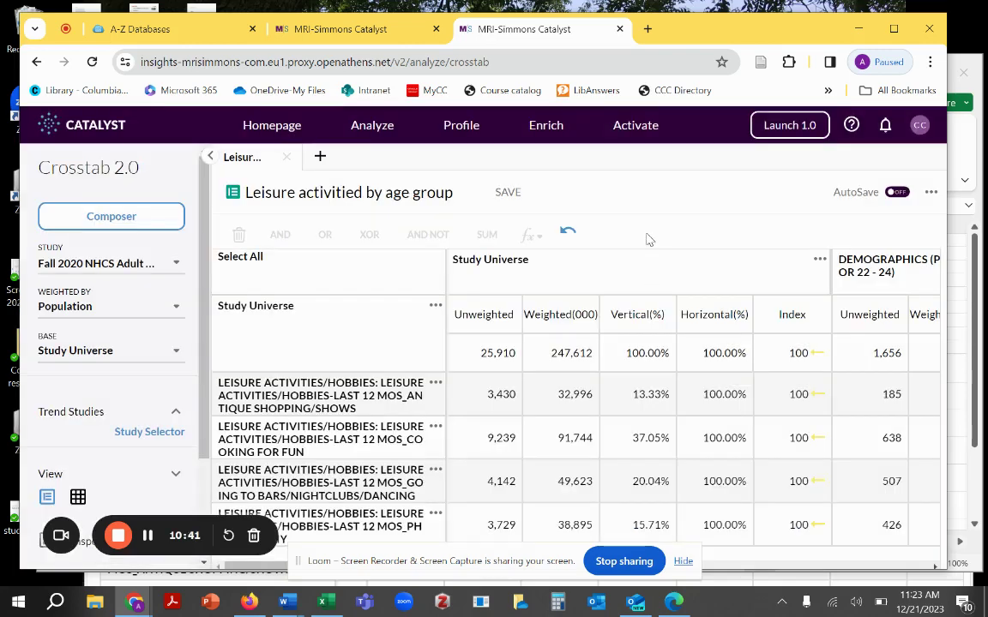
Return to the library's A-Z Databases page and show the Ask a Librarian contact options
left_click(191, 24)
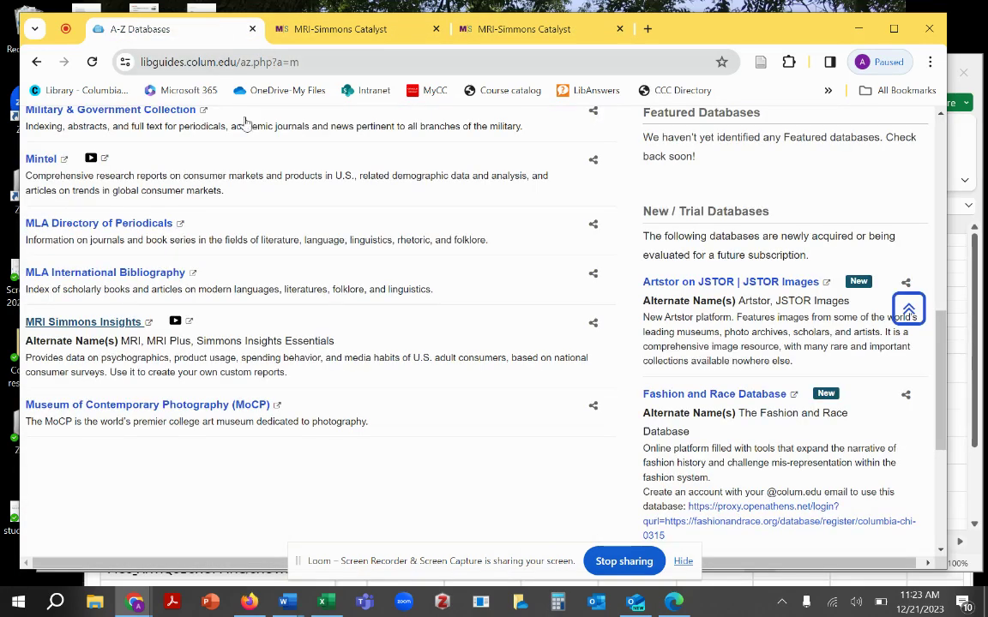
scroll(315, 233, "up", 10)
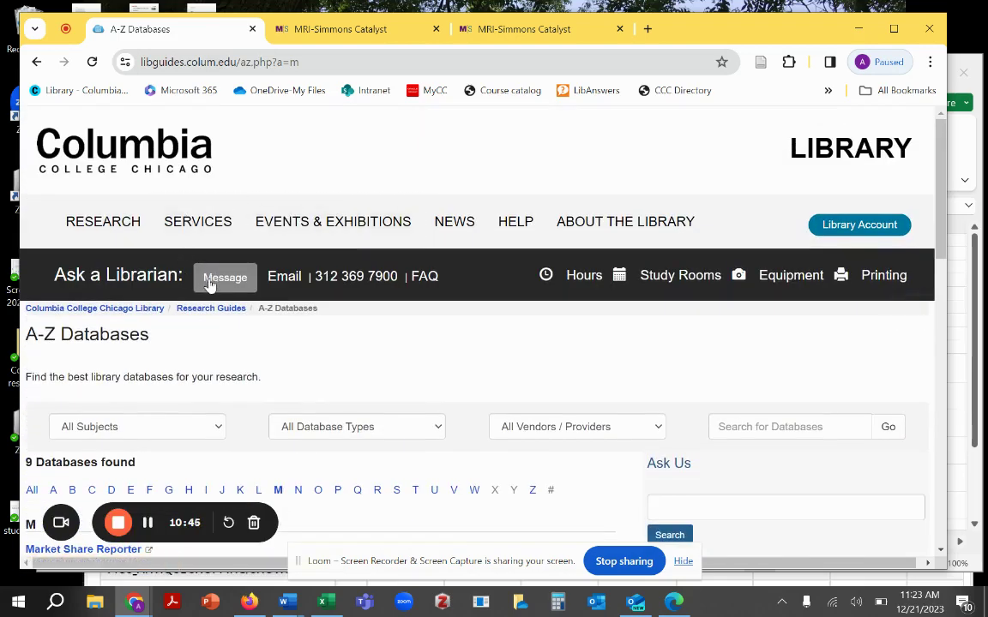